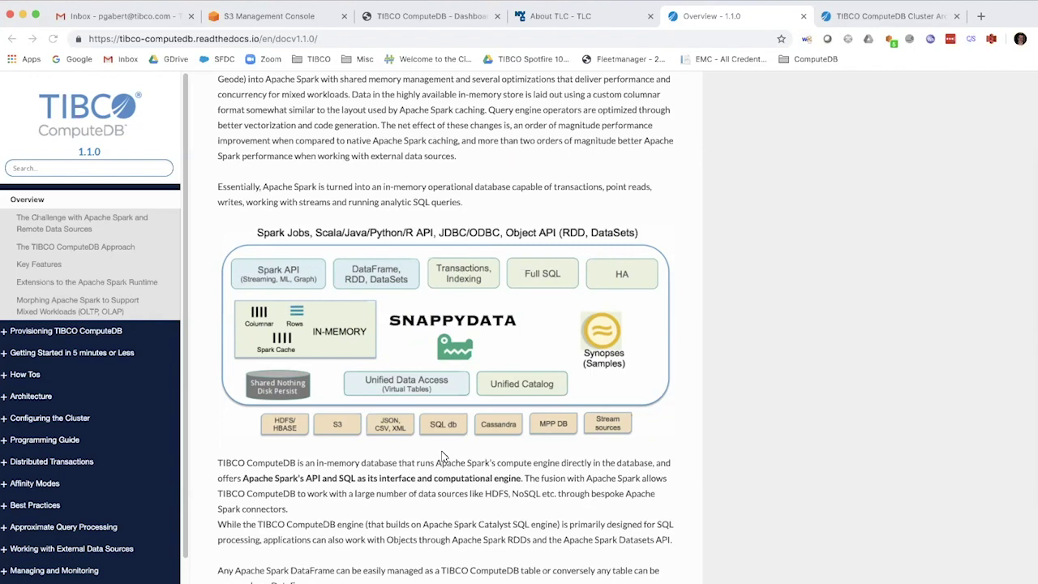
Go to the TLC Trip Record Data page and scroll down through the yearly sections
click(618, 21)
scroll(592, 111, up, 5)
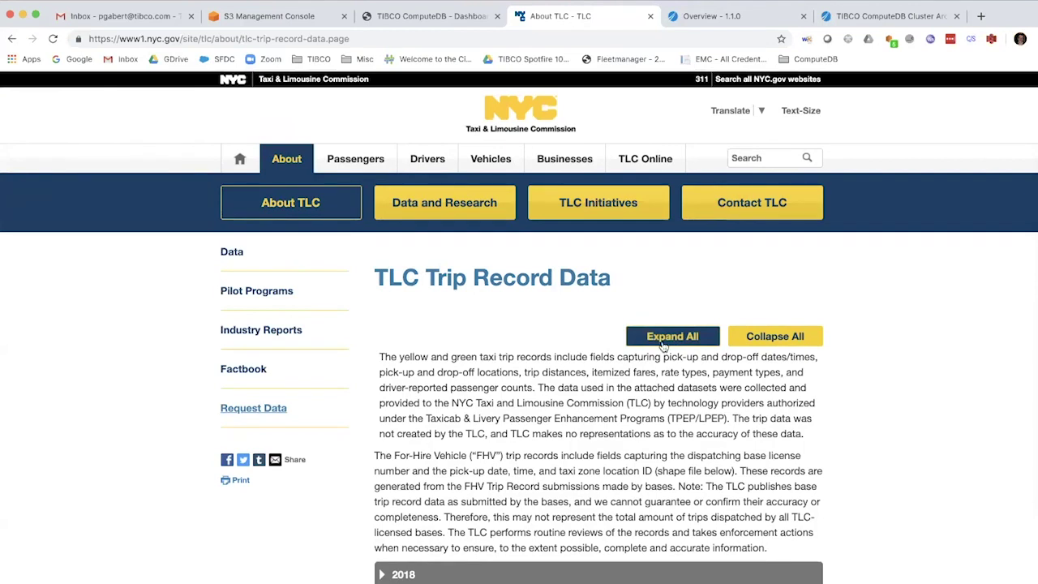
scroll(663, 345, down, 5)
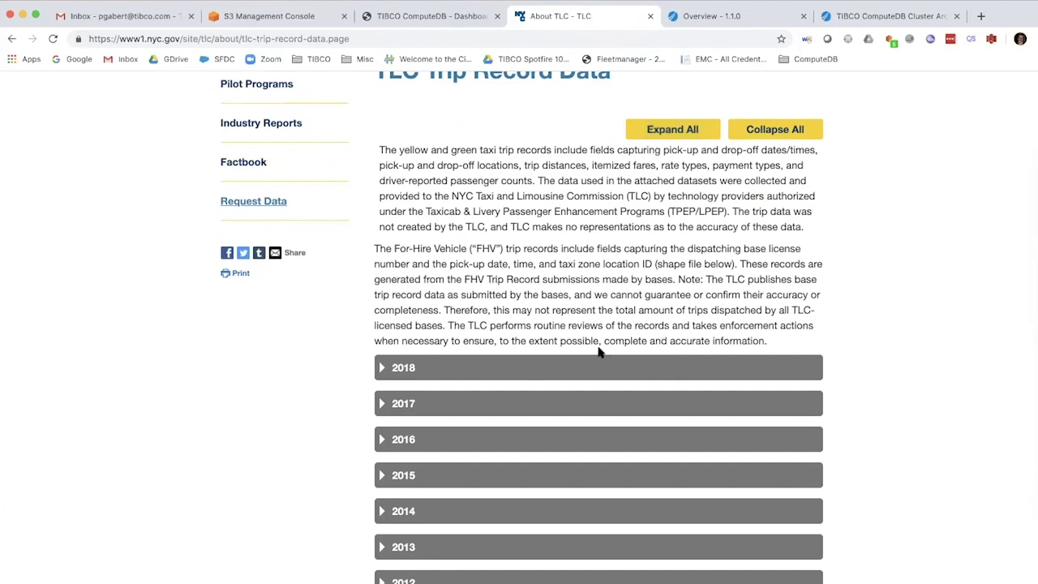
scroll(599, 351, down, 5)
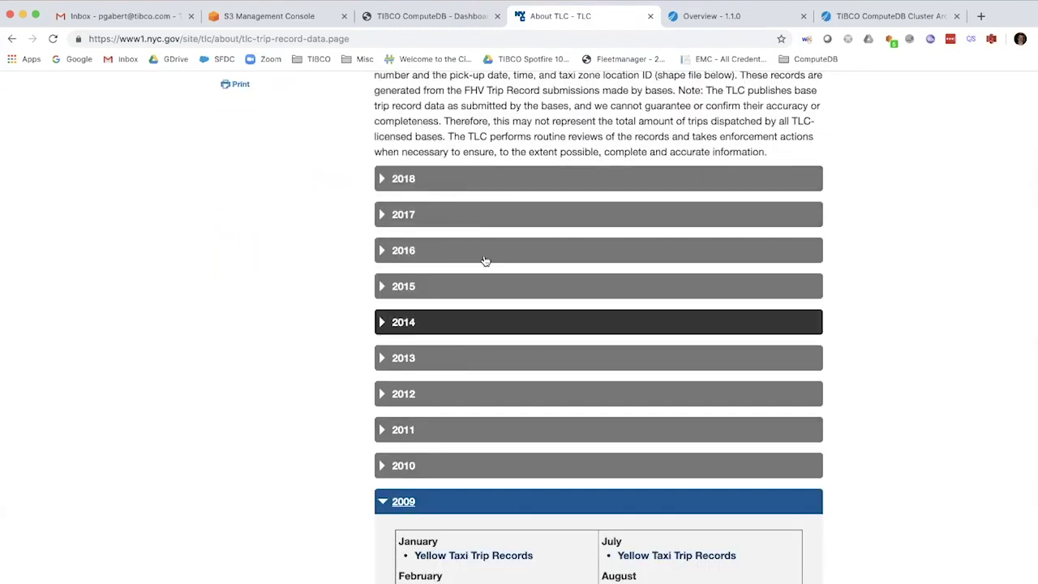
scroll(490, 312, down, 2)
scroll(493, 317, down, 1)
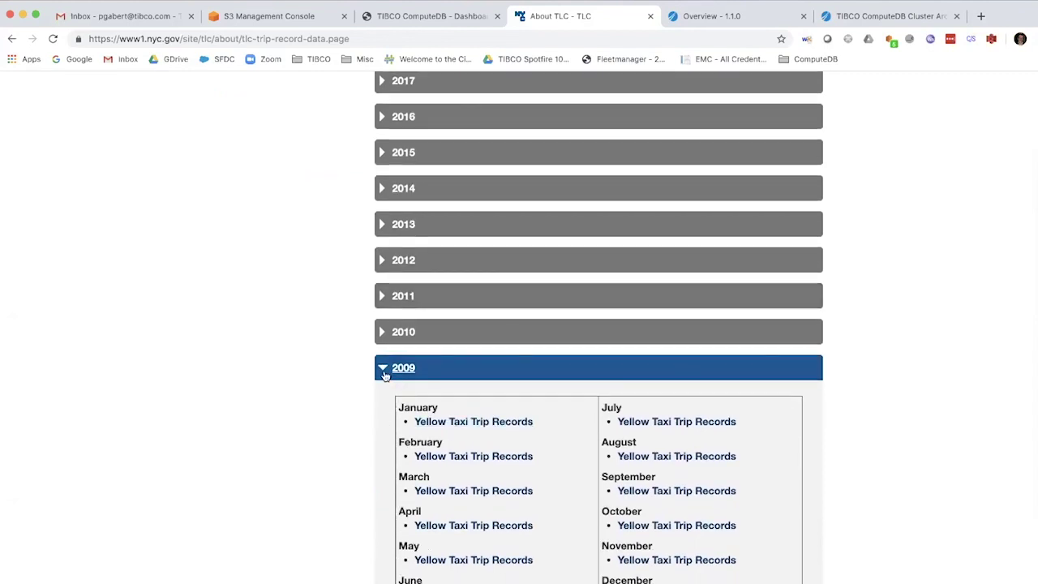
scroll(384, 374, down, 2)
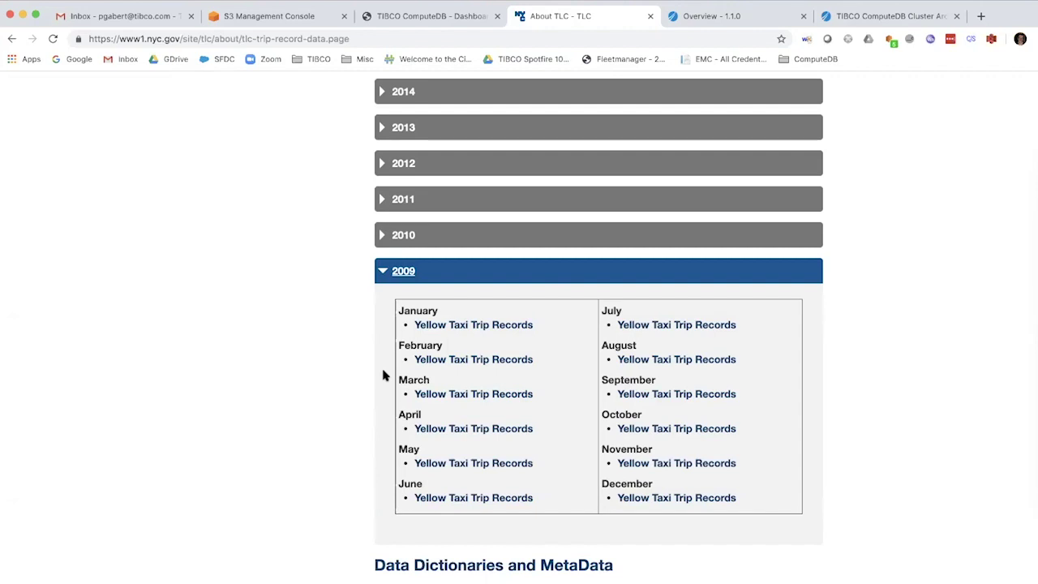
Collapse the 2009 monthly records section and scroll back to the top
click(384, 274)
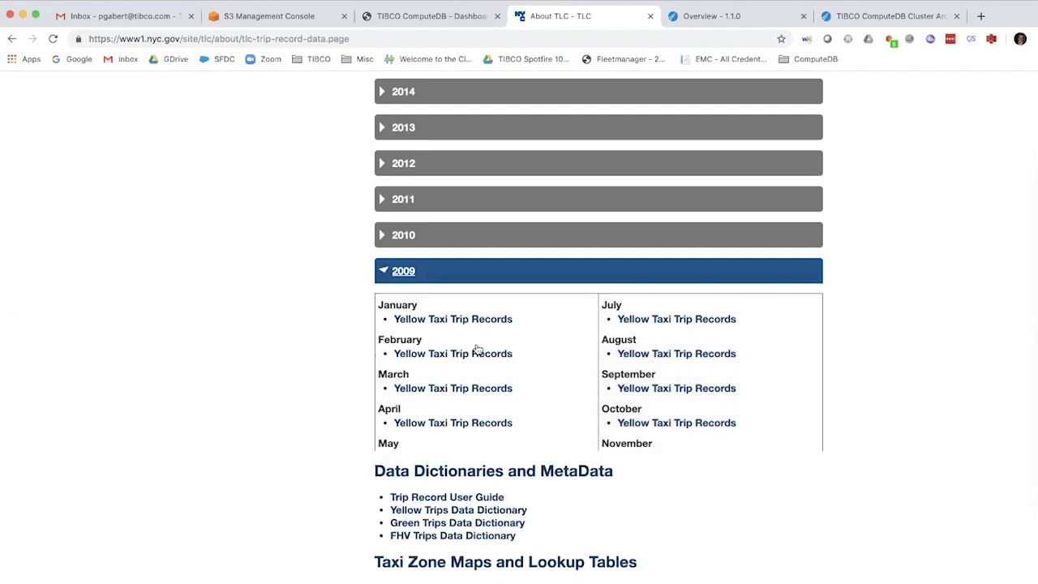
scroll(477, 348, up, 5)
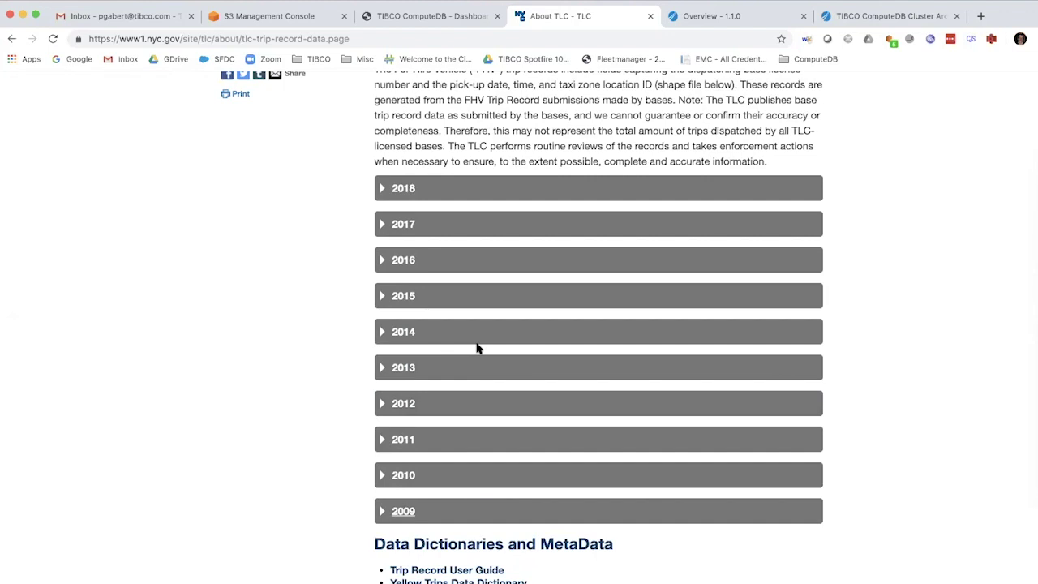
scroll(477, 348, up, 5)
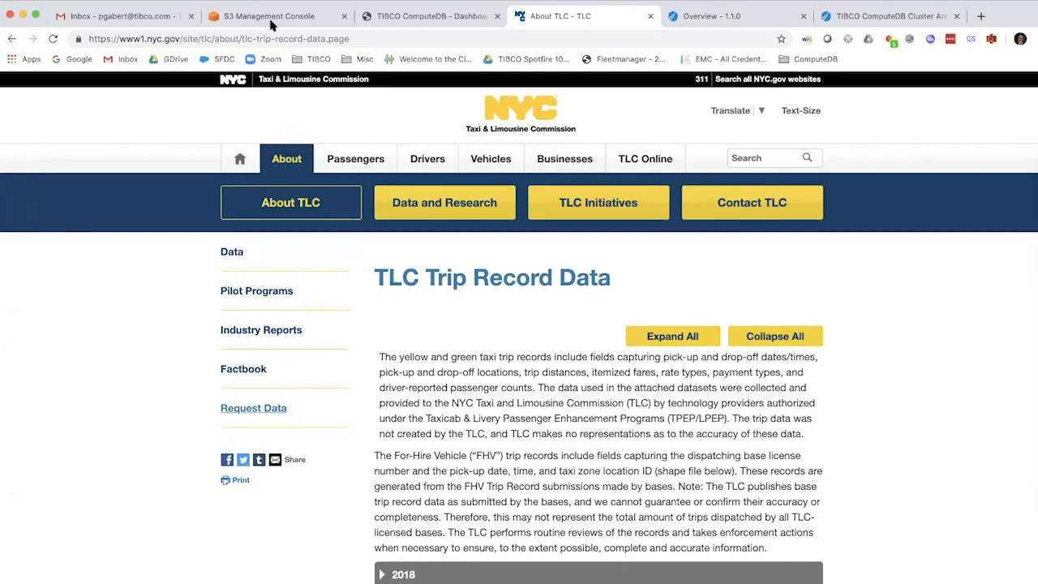
Browse the csv folder of the tibco-nyc-data-clean S3 bucket
click(272, 20)
click(210, 121)
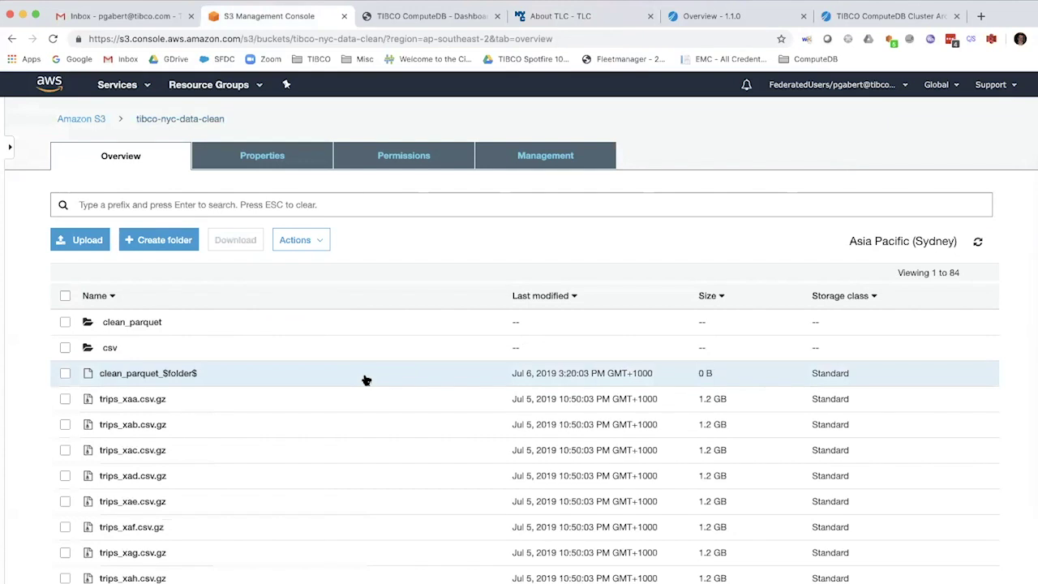
click(111, 348)
scroll(185, 420, down, 4)
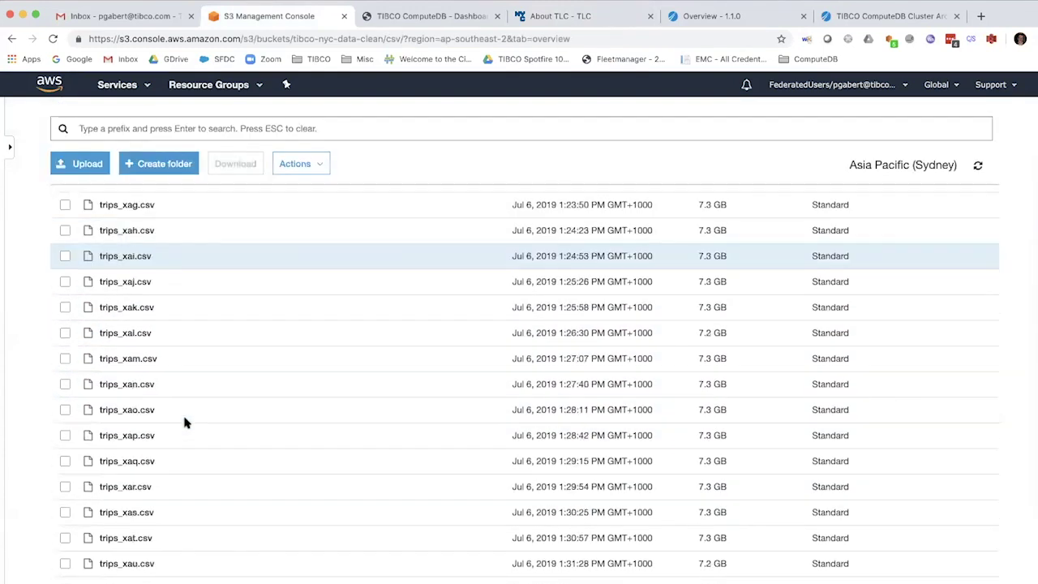
scroll(186, 423, up, 8)
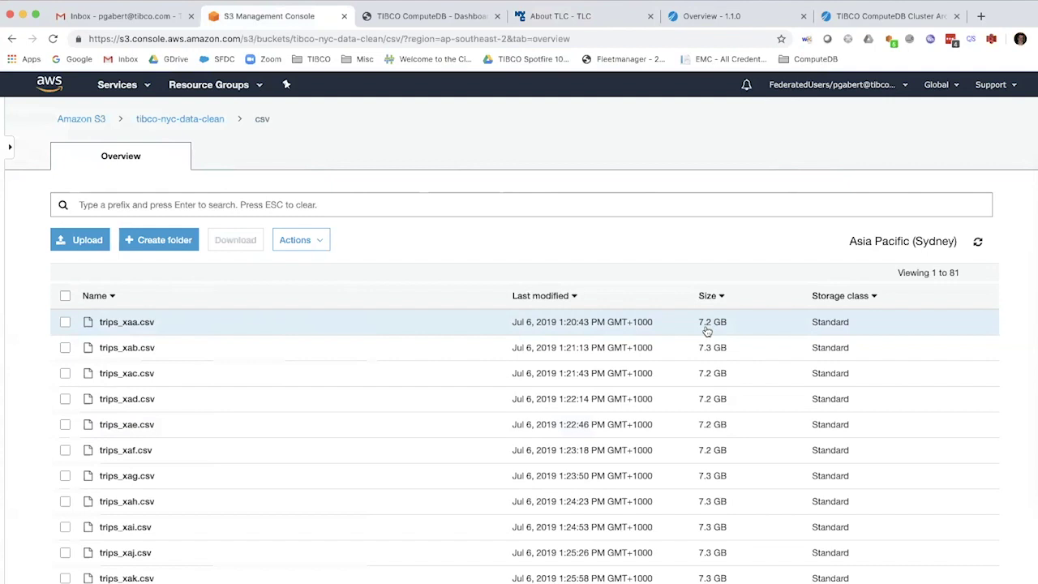
Open the bucket's clean_parquet folder of 299 parquet files, then return to the ComputeDB docs
key(super+bracketleft)
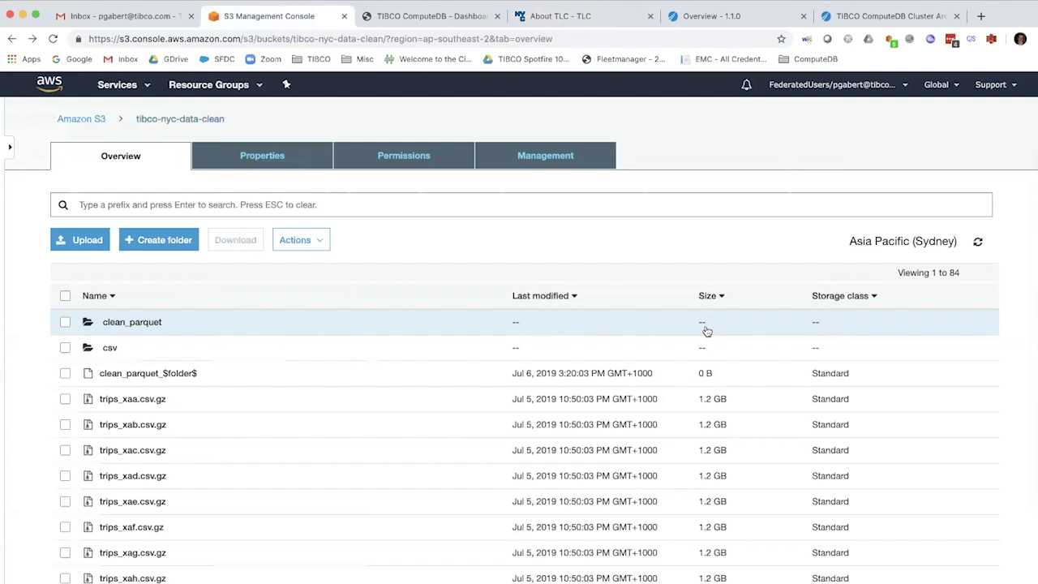
click(134, 327)
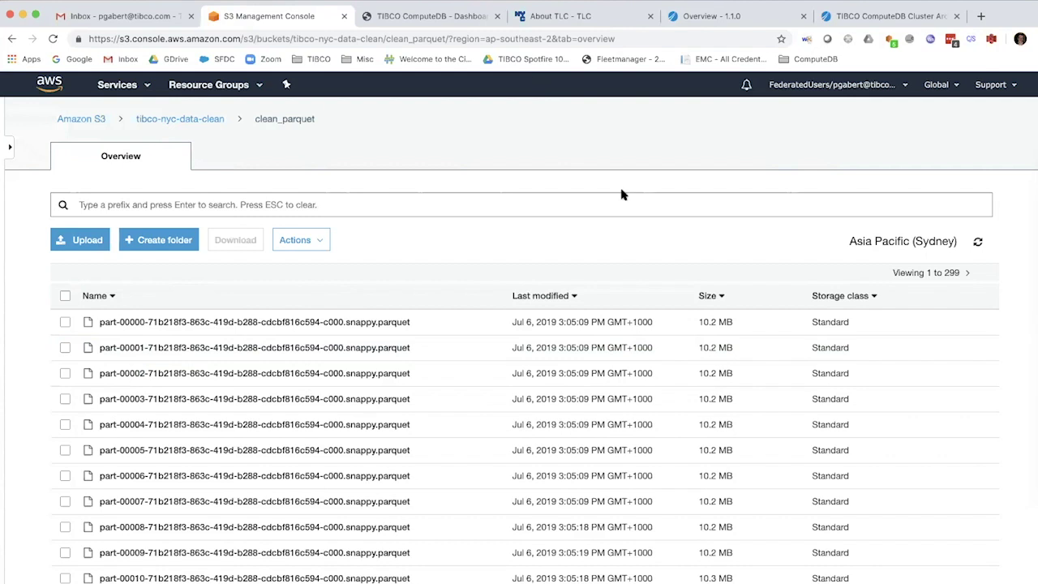
click(777, 23)
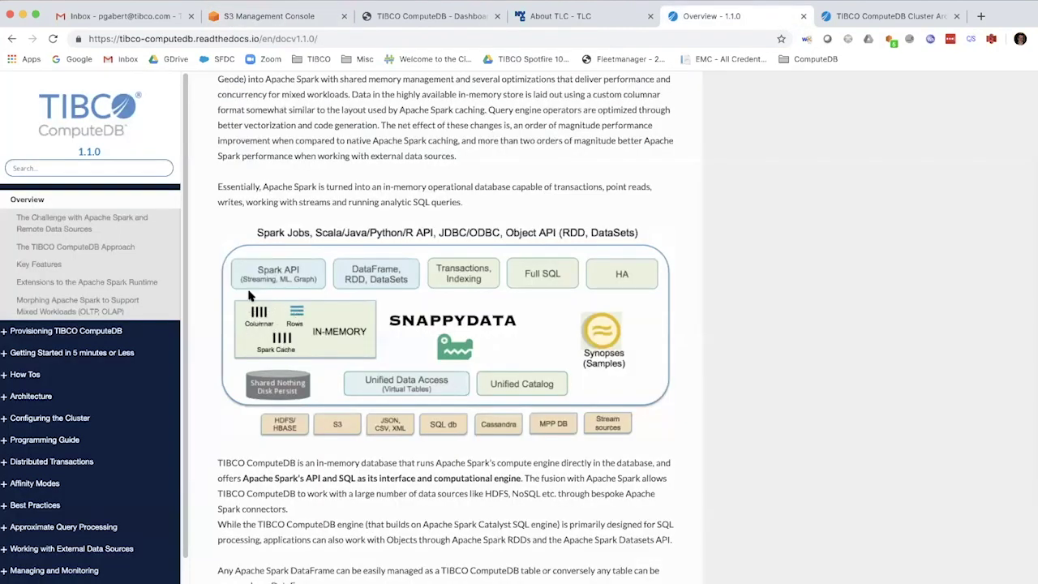
Return to the S3 clean_parquet listing of 299 snappy.parquet files
click(319, 16)
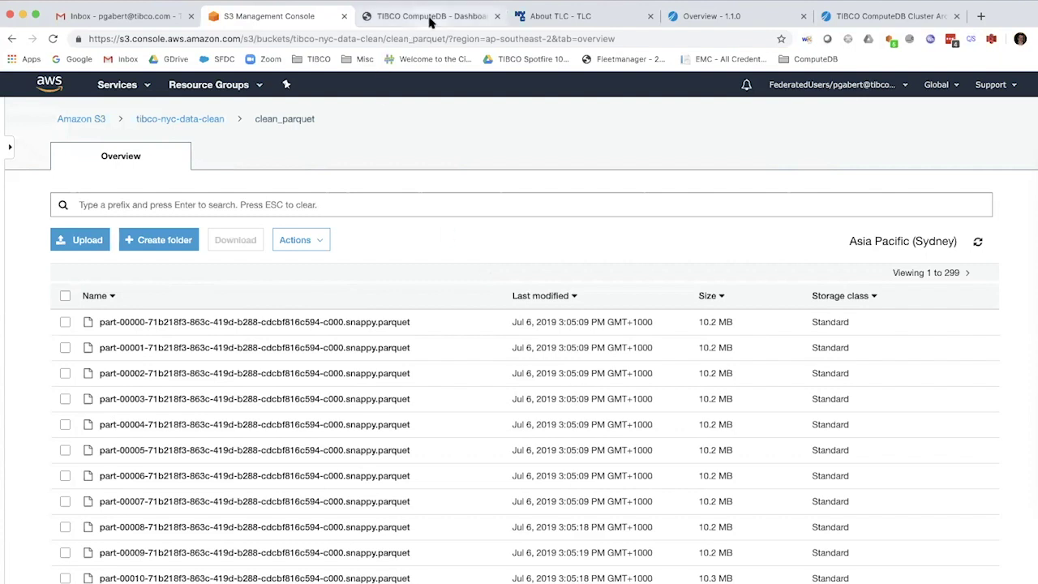
click(425, 16)
scroll(452, 203, up, 1)
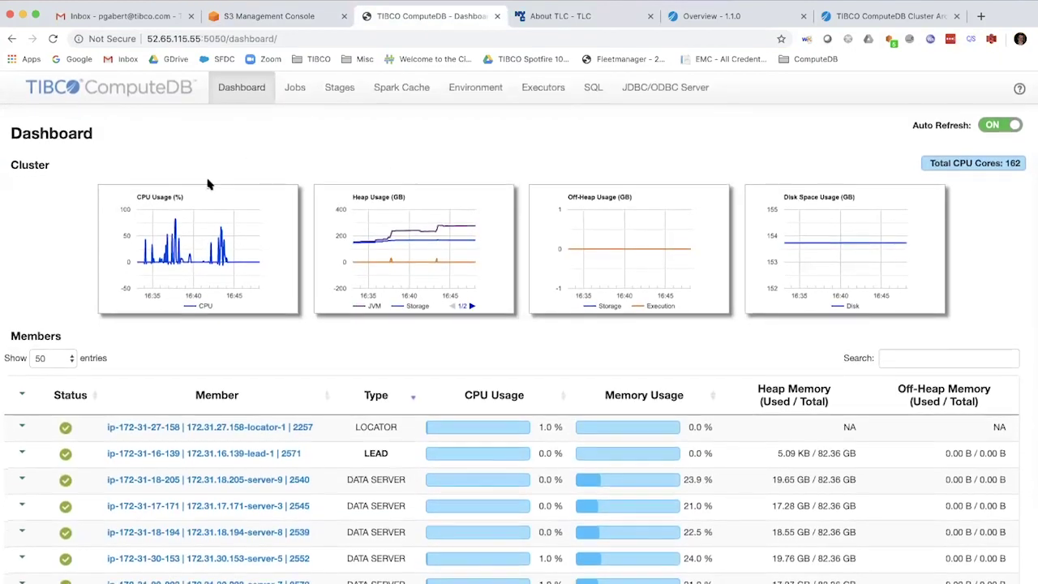
scroll(207, 184, down, 1)
scroll(207, 185, down, 1)
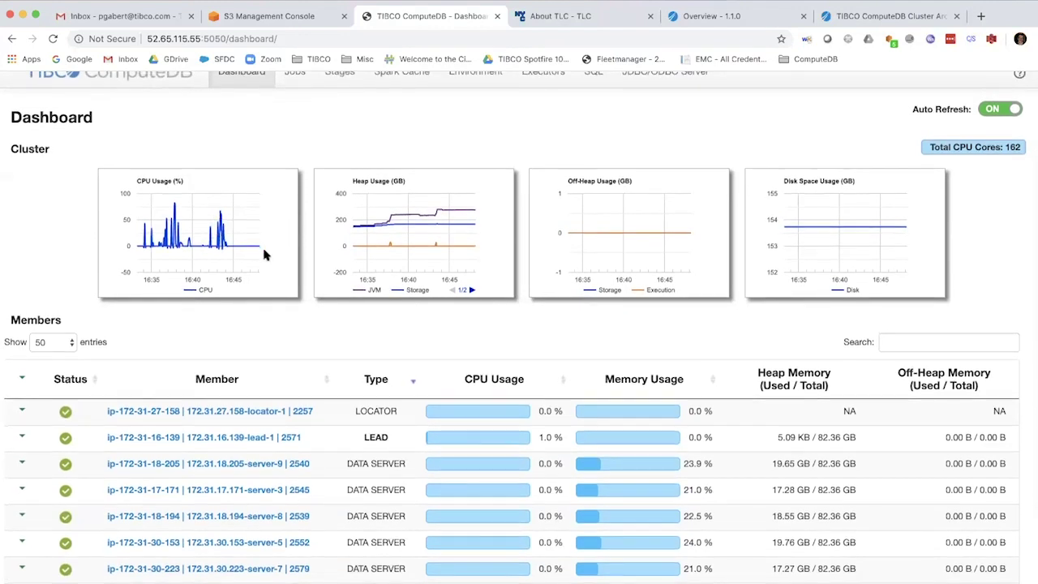
scroll(264, 254, down, 5)
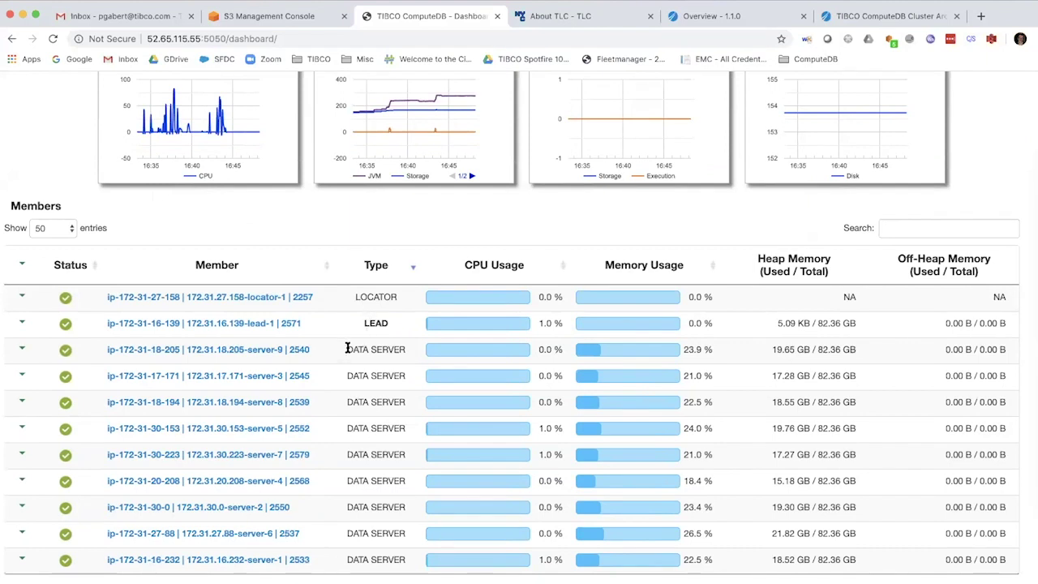
scroll(347, 348, down, 1)
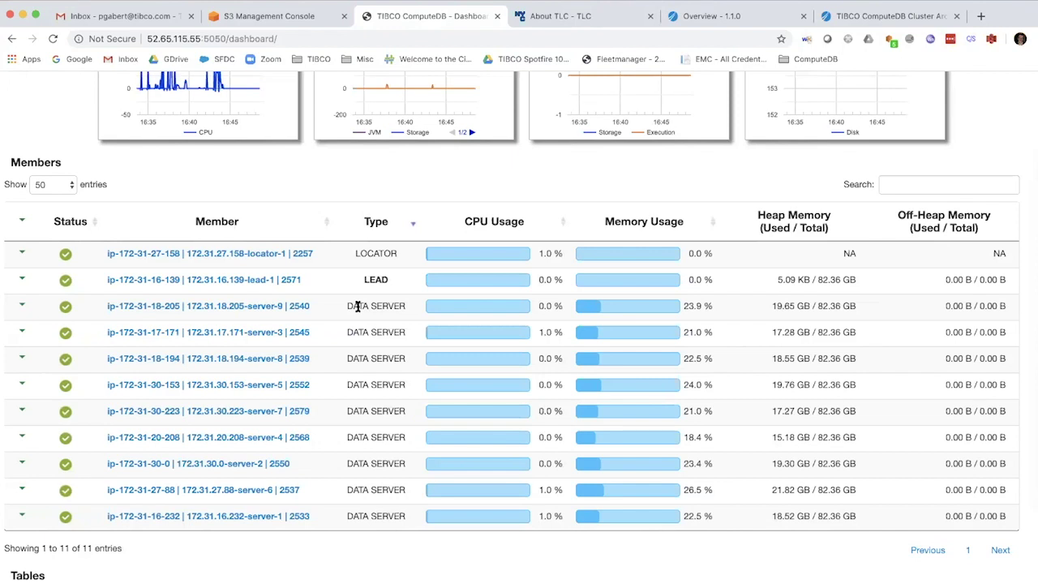
scroll(357, 306, down, 5)
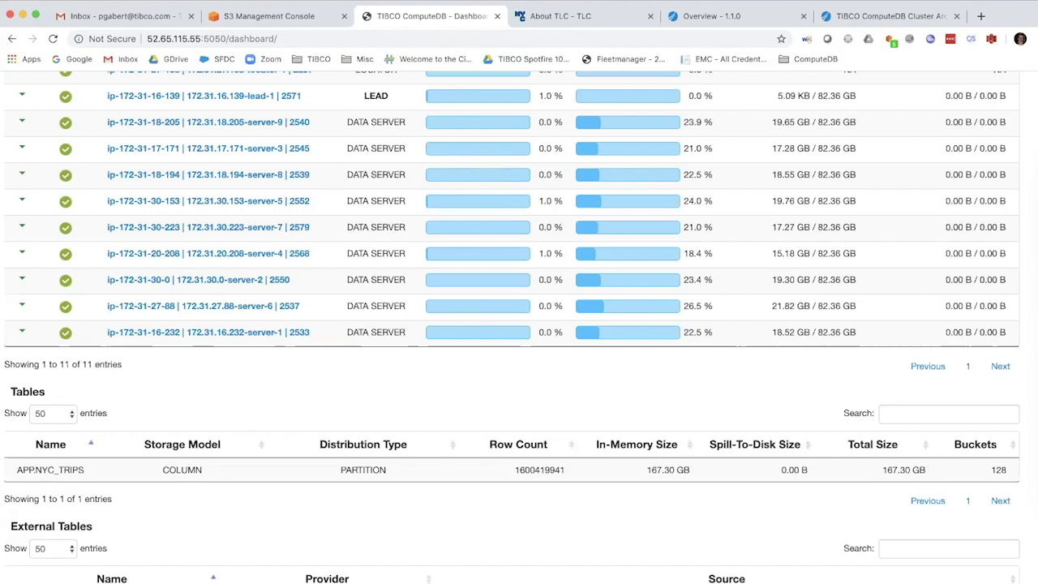
double_click(38, 389)
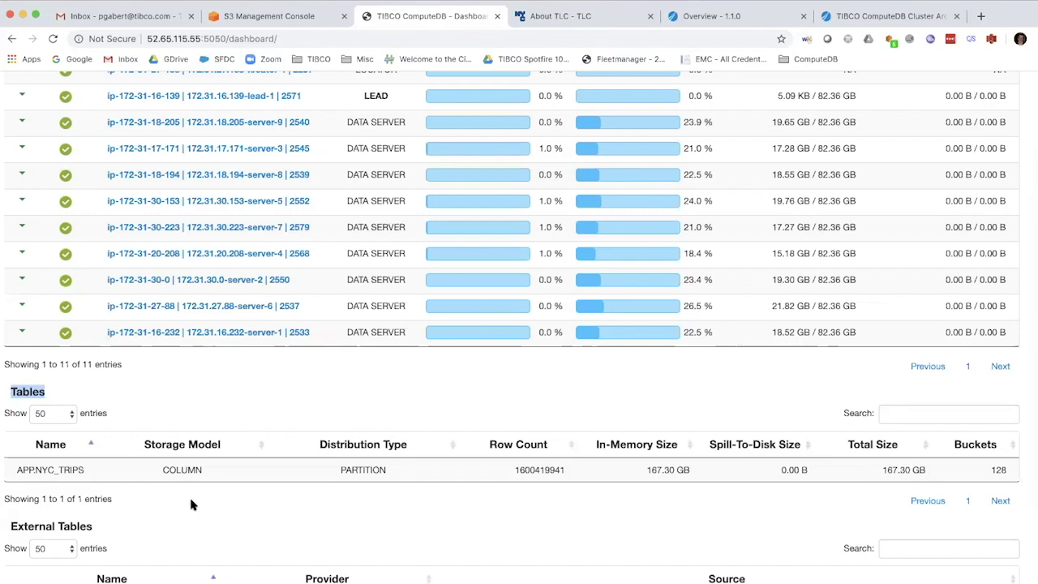
scroll(260, 452, up, 2)
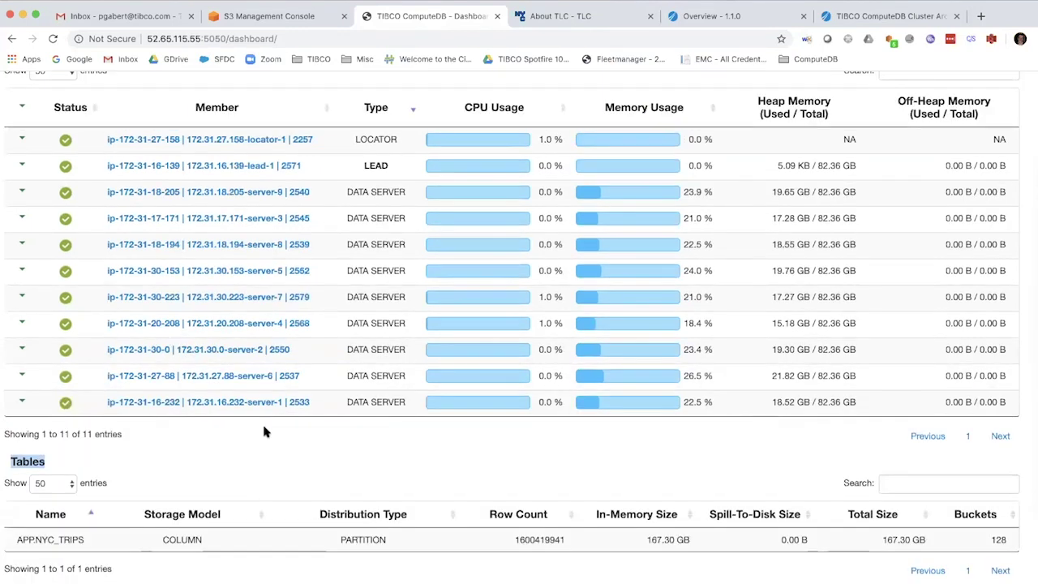
drag(347, 202, 403, 404)
click(407, 467)
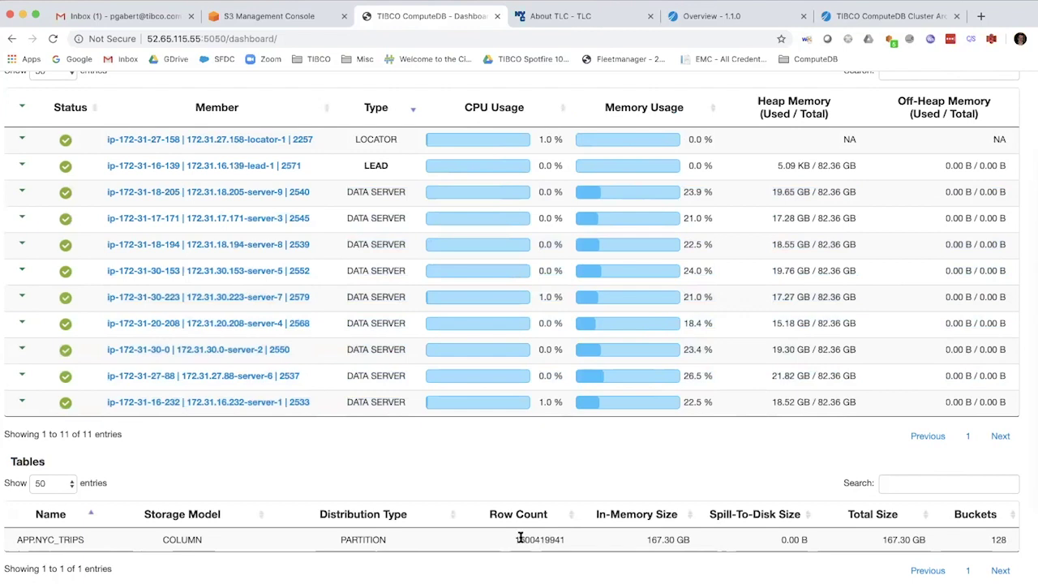
drag(515, 540, 566, 549)
drag(647, 540, 683, 543)
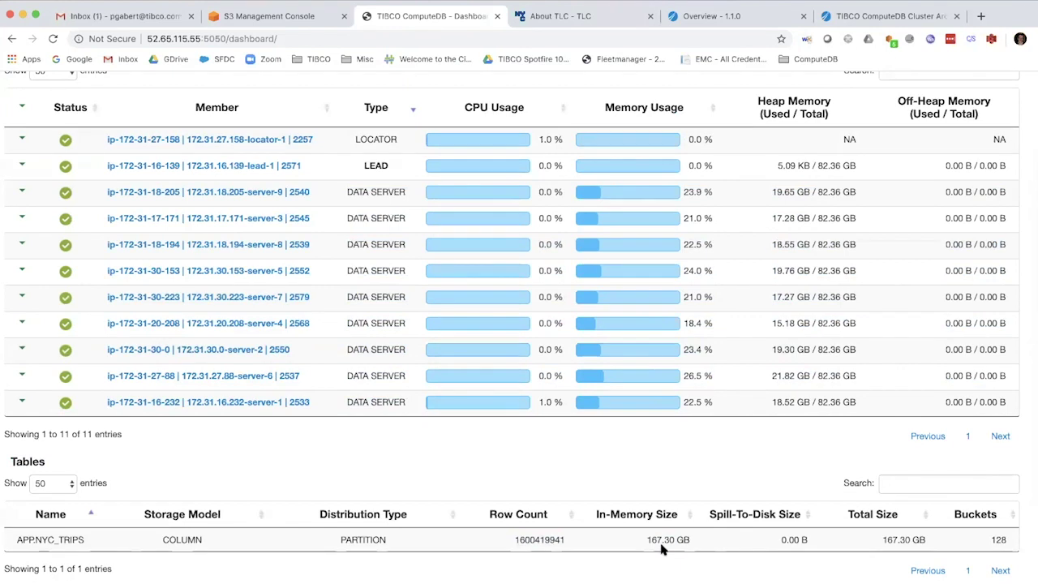
drag(772, 191, 805, 407)
scroll(591, 510, up, 4)
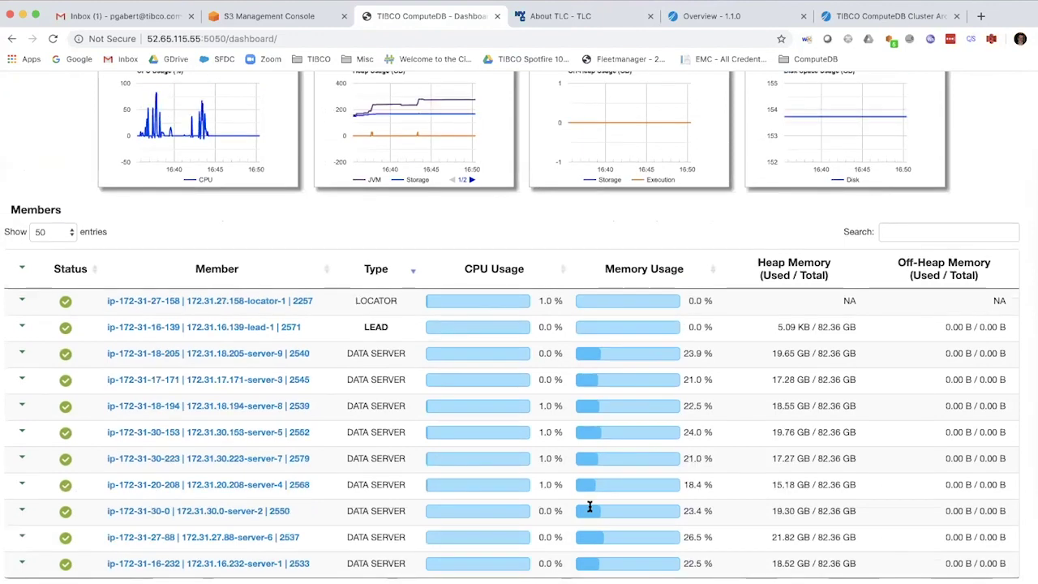
scroll(589, 507, up, 1)
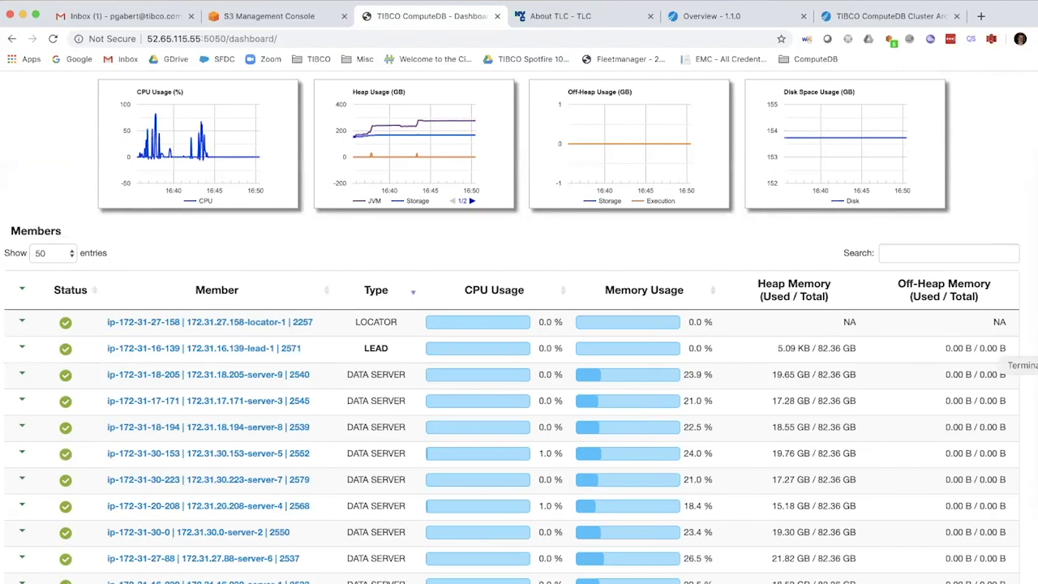
Rerun the nyc_trips PAYMENT_TYPE row count in snappy-sql, showing 7 types led by Credit
click(1034, 364)
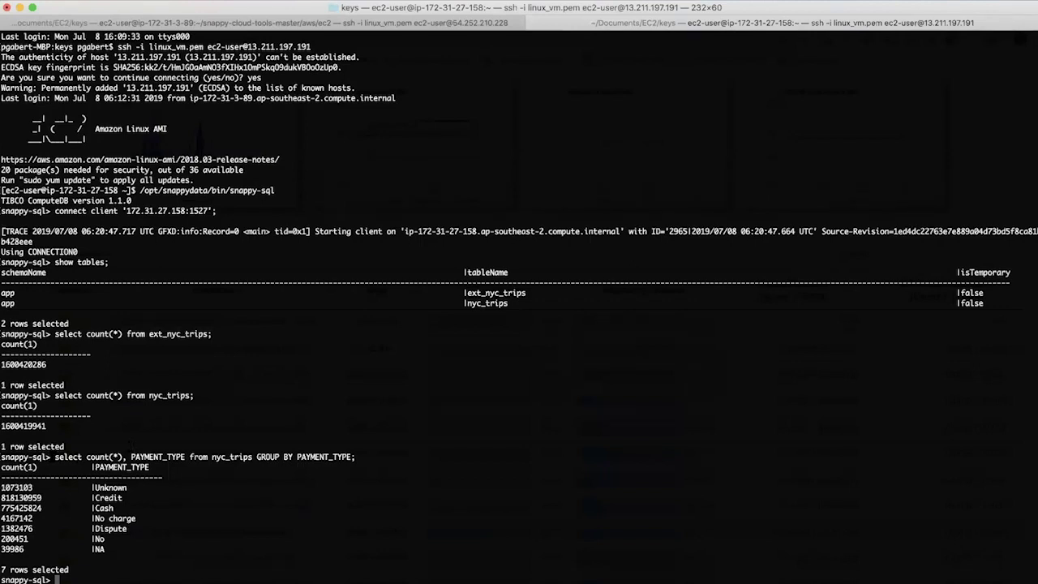
drag(55, 457, 355, 456)
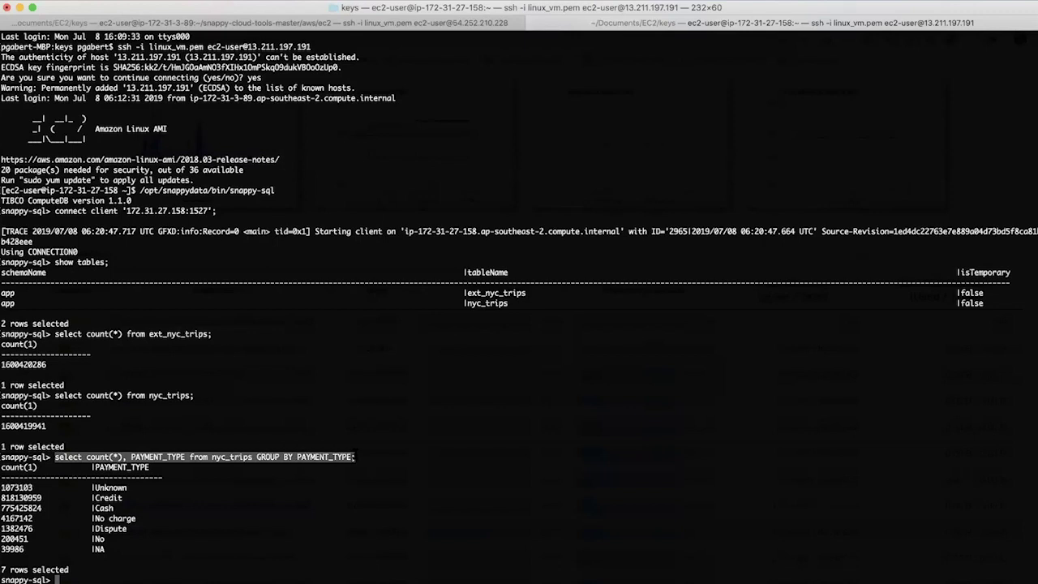
text(select count(*), PAYMENT_TYPE from nyc_trips GROUP BY PAYMENT_TYPE;)
key(Return)
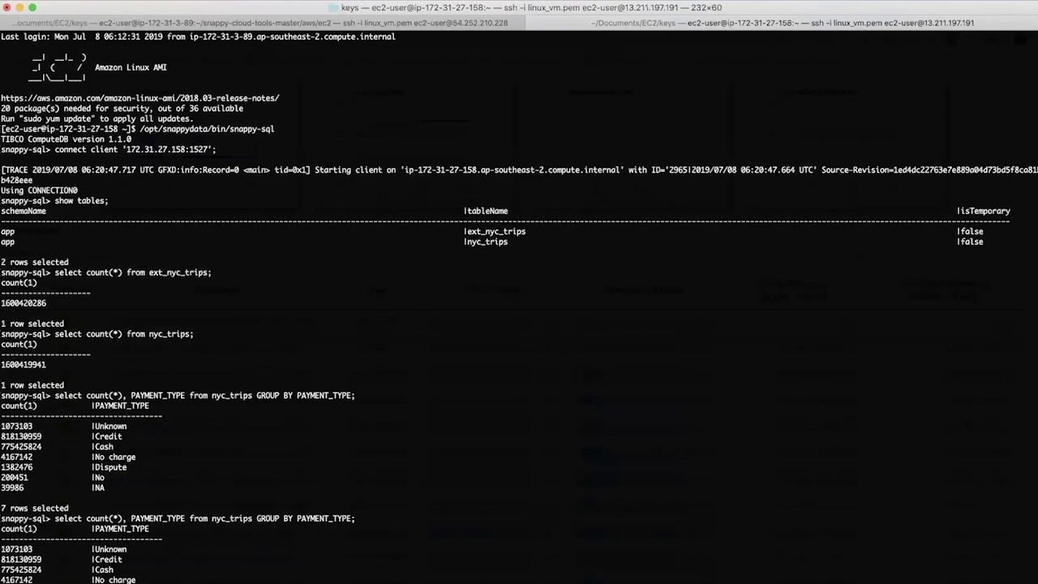
scroll(519, 308, down, 3)
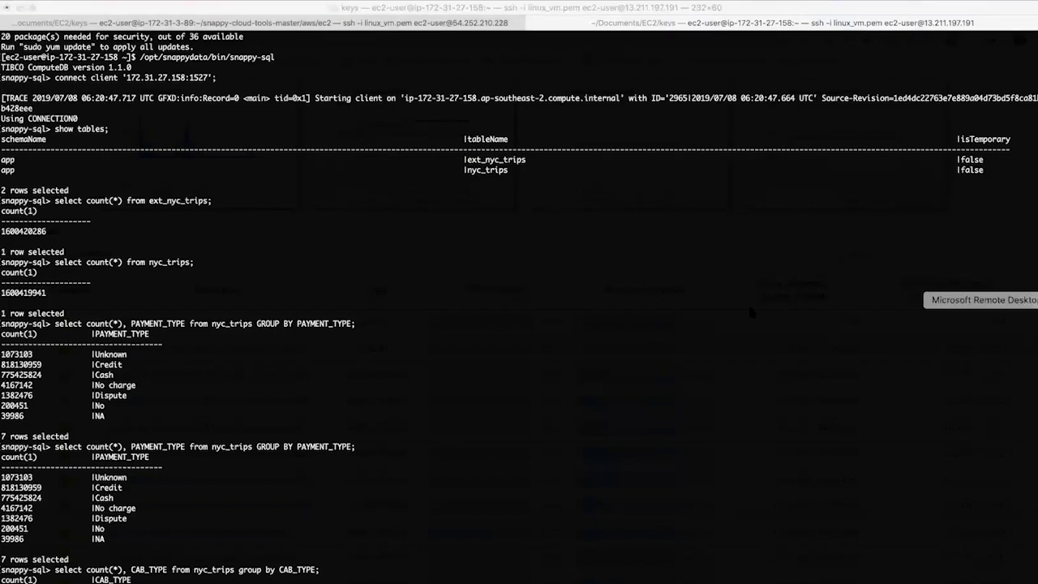
click(1034, 299)
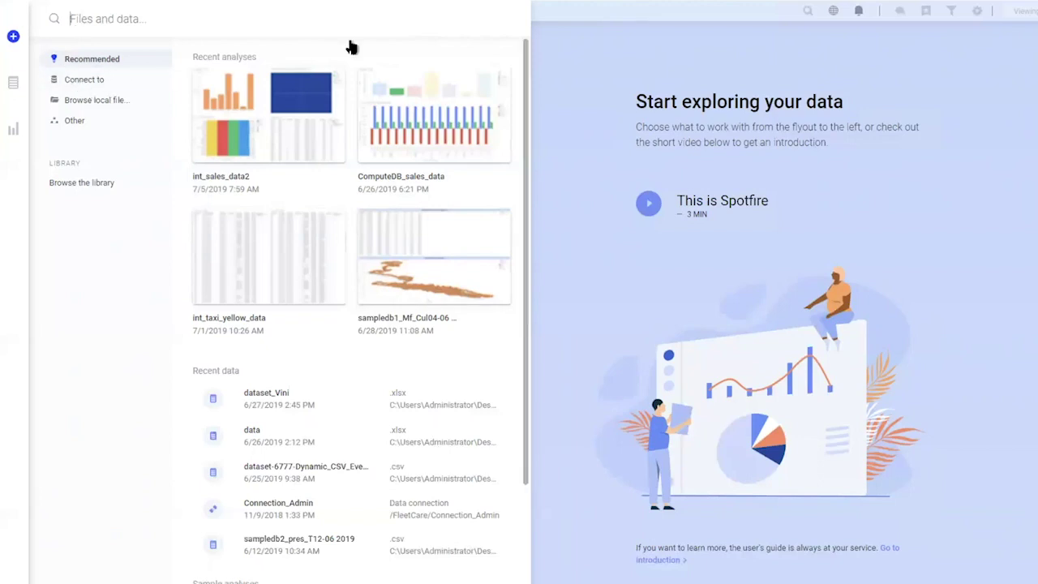
Create a new TIBCO ComputeDB connection in Spotfire, entering the username and password
click(570, 114)
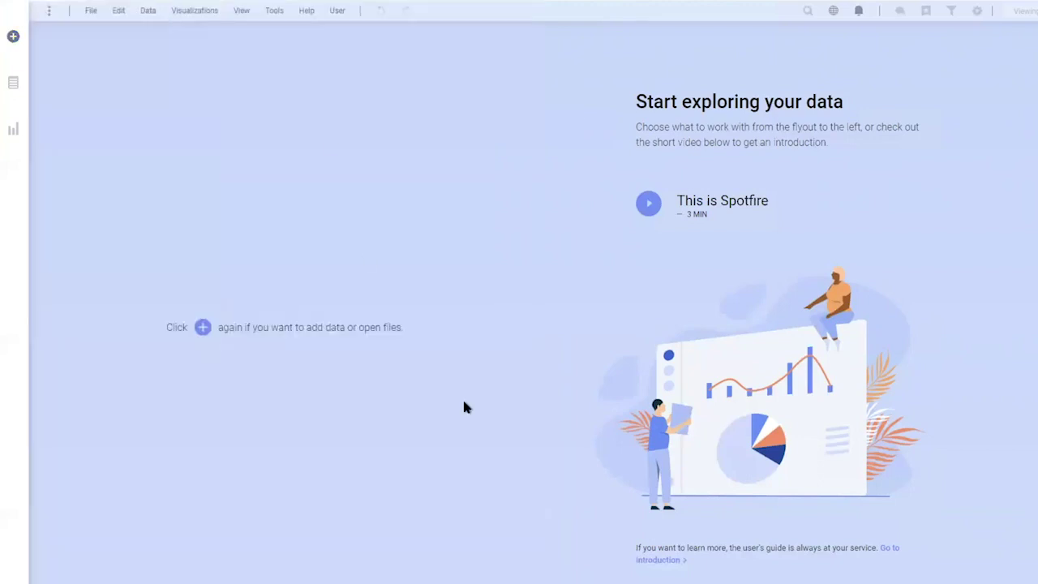
click(15, 40)
click(66, 79)
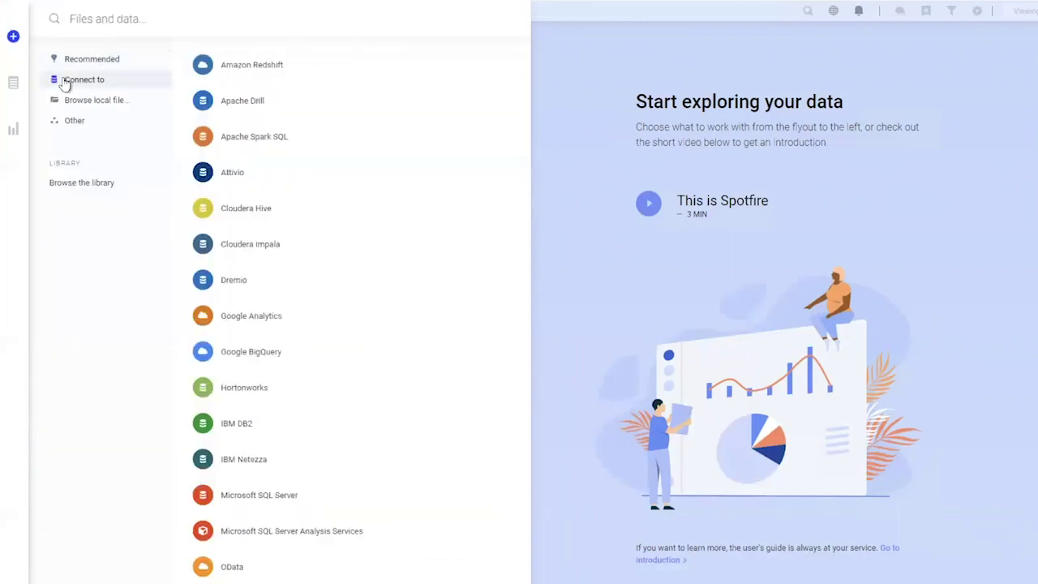
scroll(307, 317, down, 7)
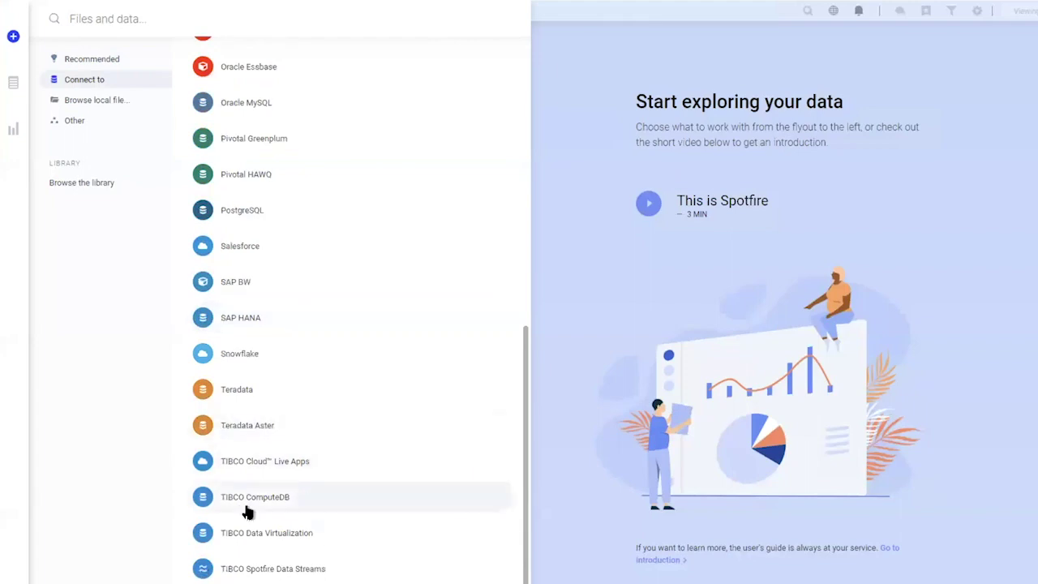
click(322, 498)
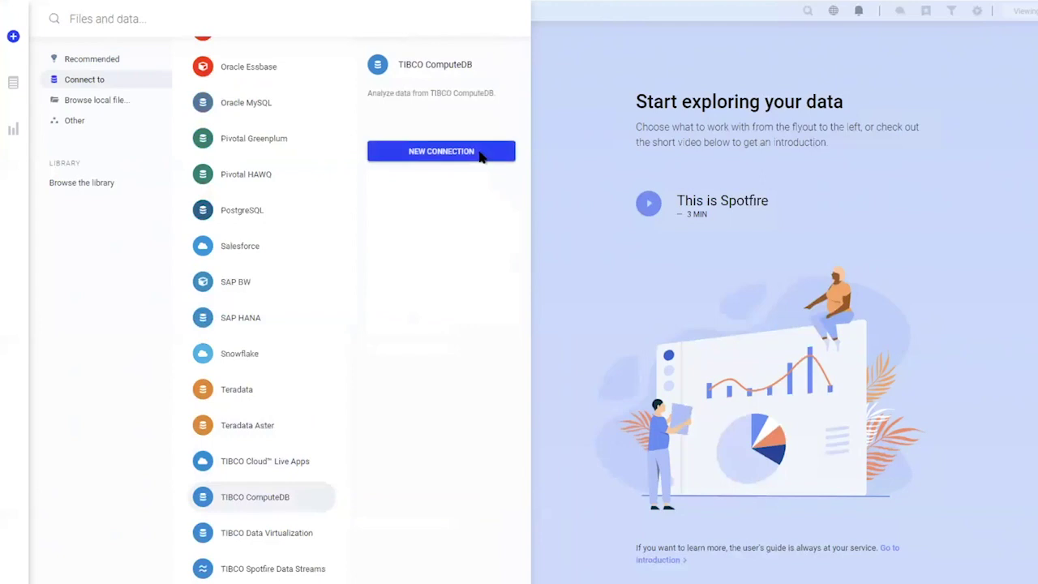
click(480, 154)
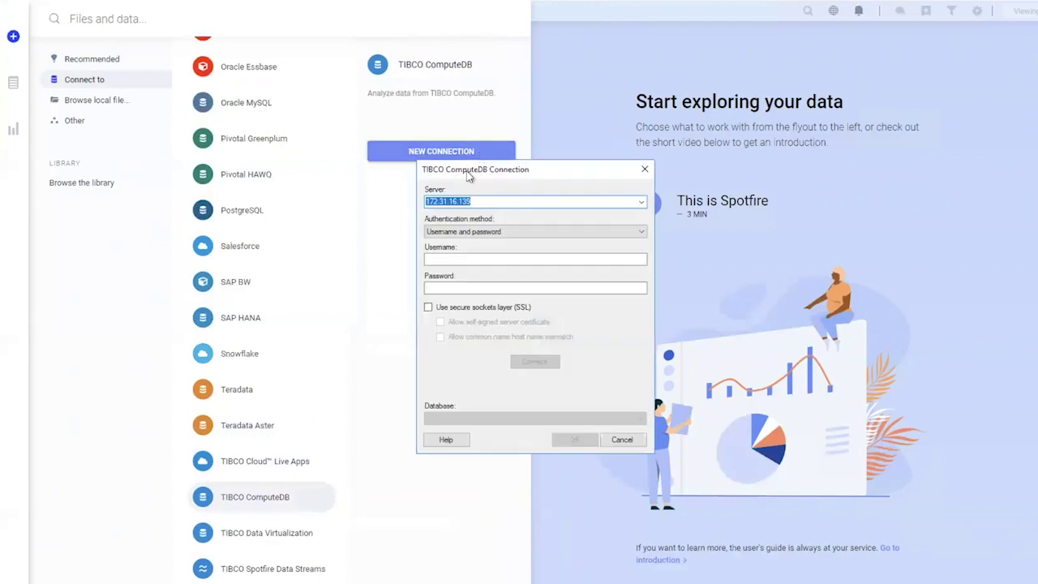
click(463, 258)
text(app)
key(Tab)
text(app)
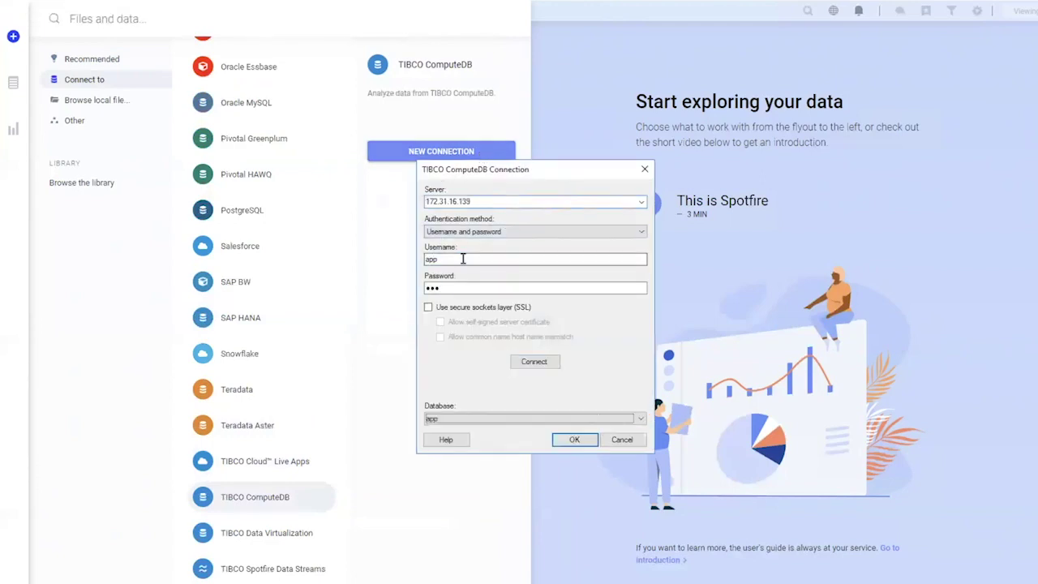
click(572, 440)
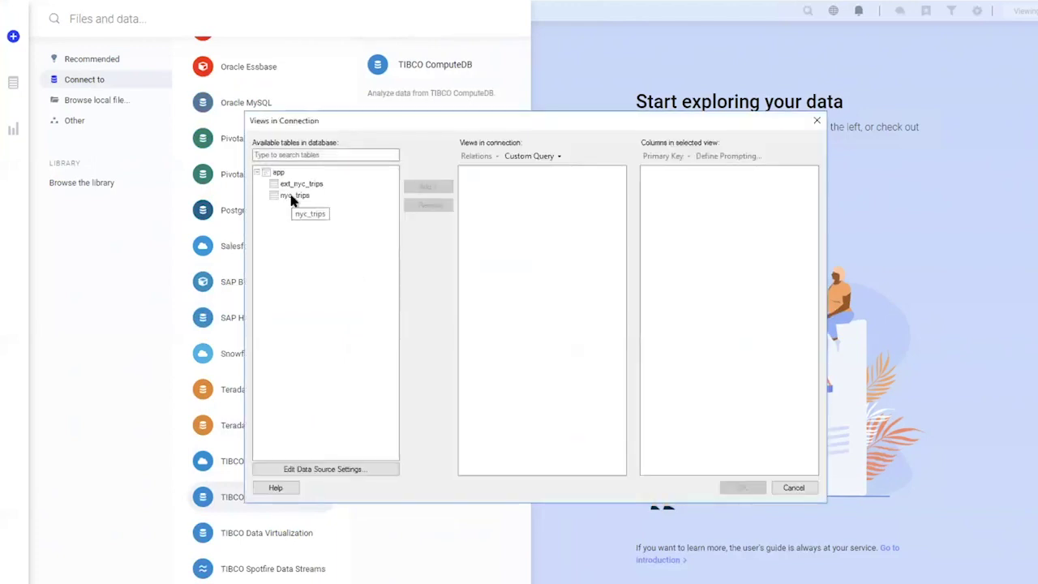
Add the nyc_trips table to the connection and load it into the analysis
click(294, 196)
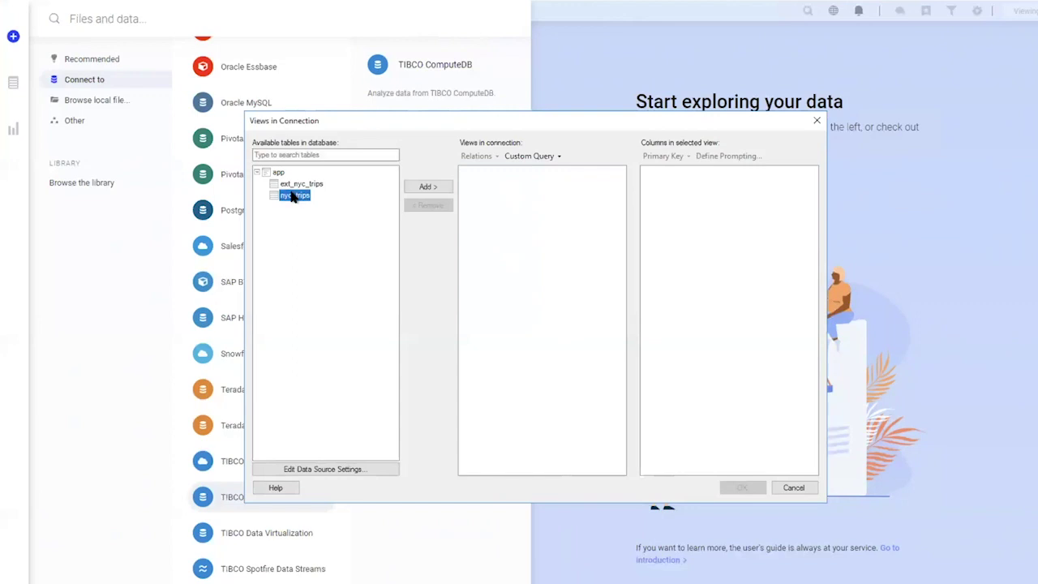
click(446, 186)
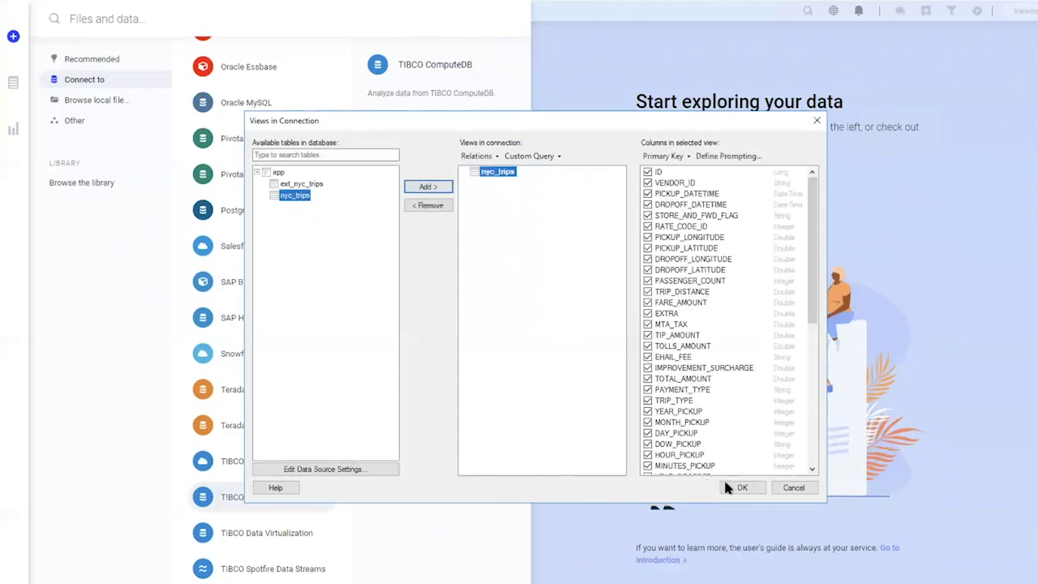
click(727, 487)
click(244, 158)
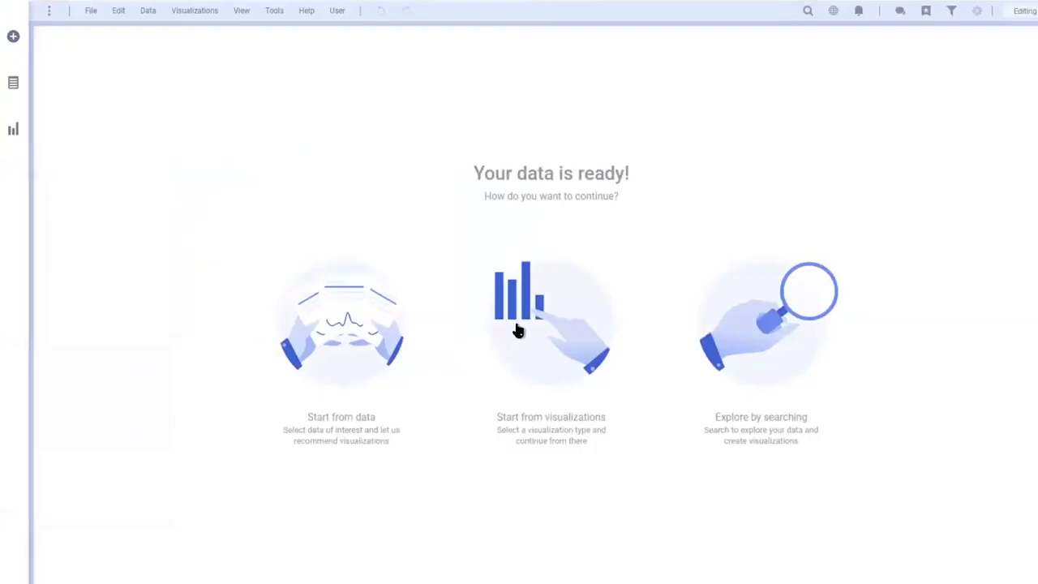
Create a Table visualization of nyc_trips and scroll across its fare, tip, cab-type and borough columns
click(531, 342)
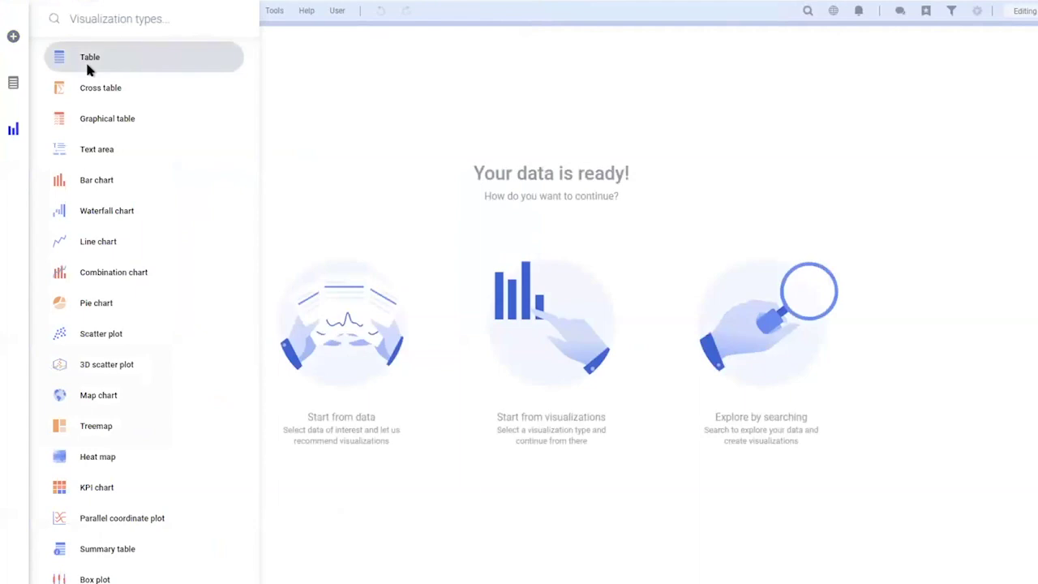
click(87, 68)
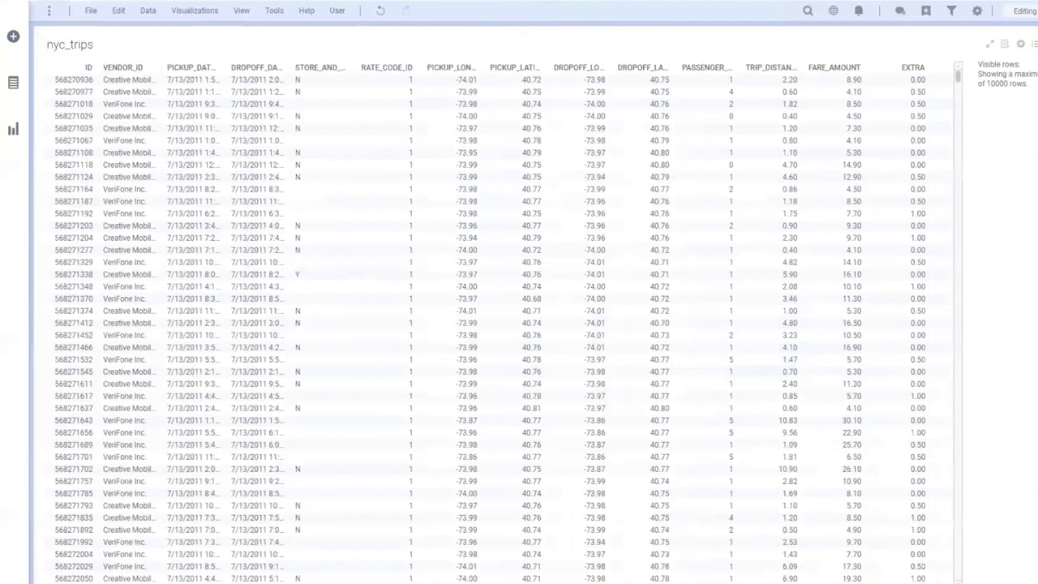
scroll(495, 323, right, 2)
scroll(161, 157, right, 10)
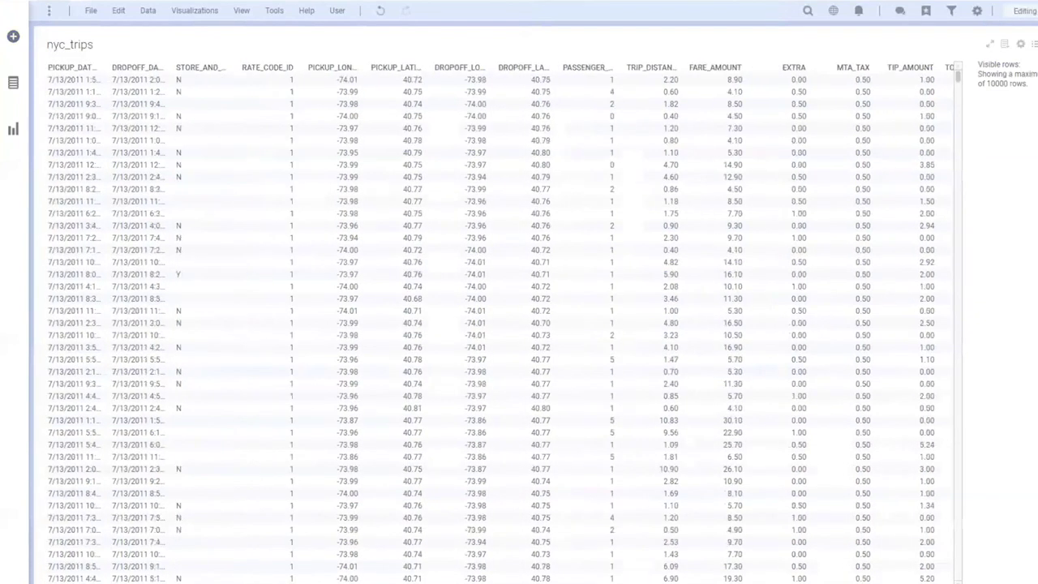
scroll(161, 156, right, 3)
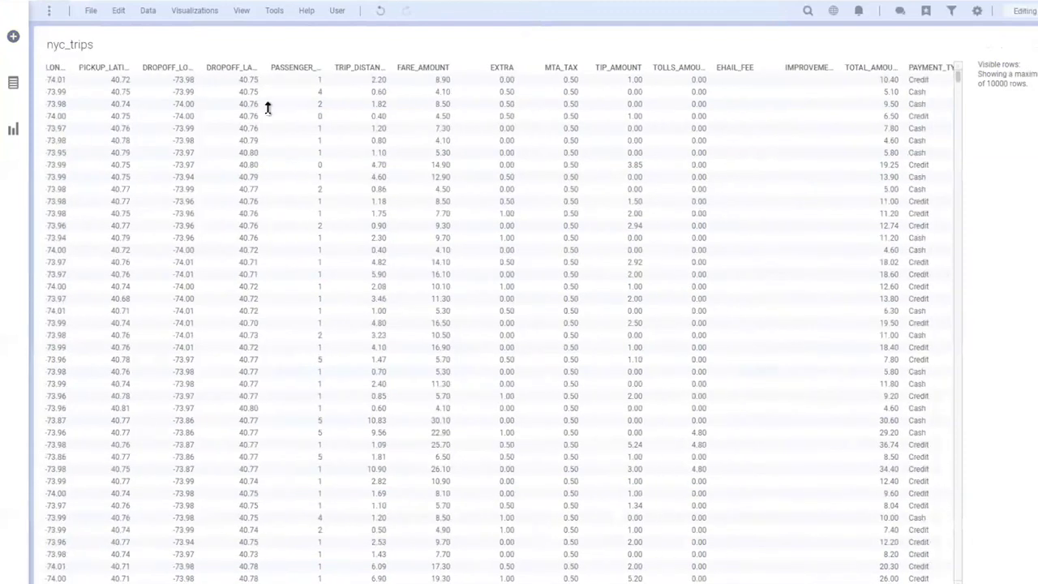
scroll(588, 219, right, 15)
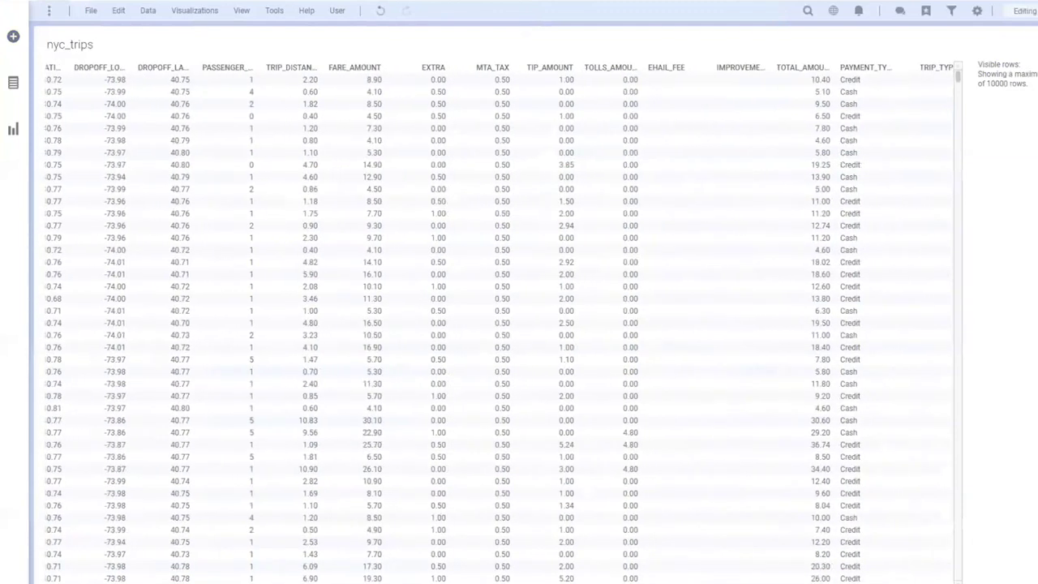
scroll(588, 219, right, 20)
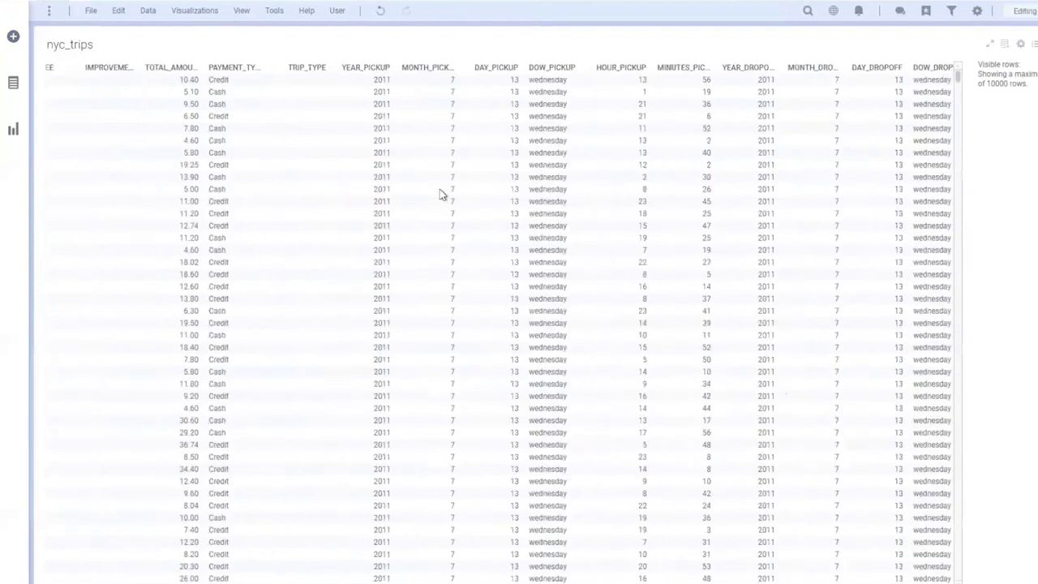
scroll(378, 384, right, 4)
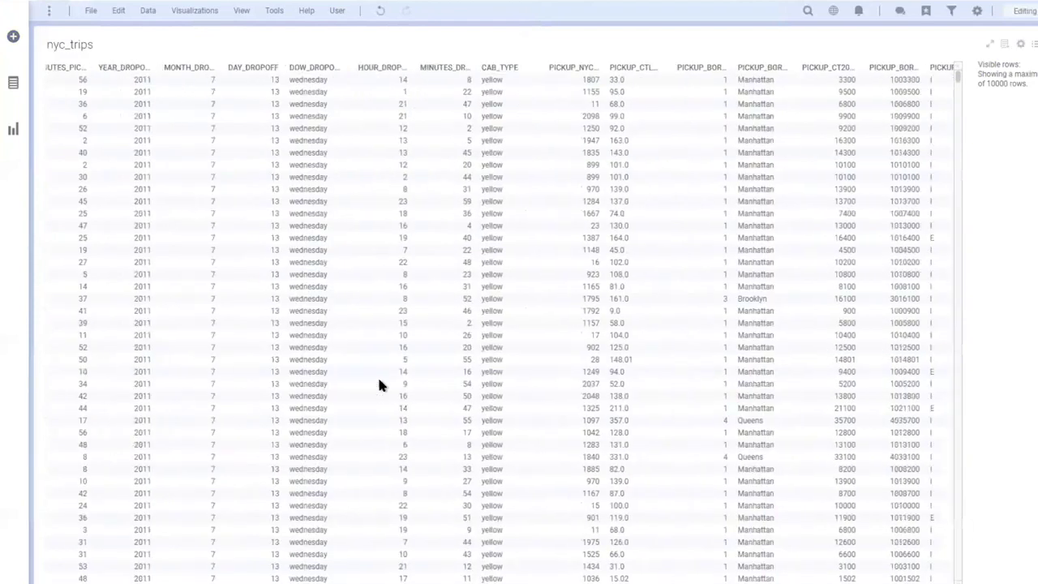
click(13, 130)
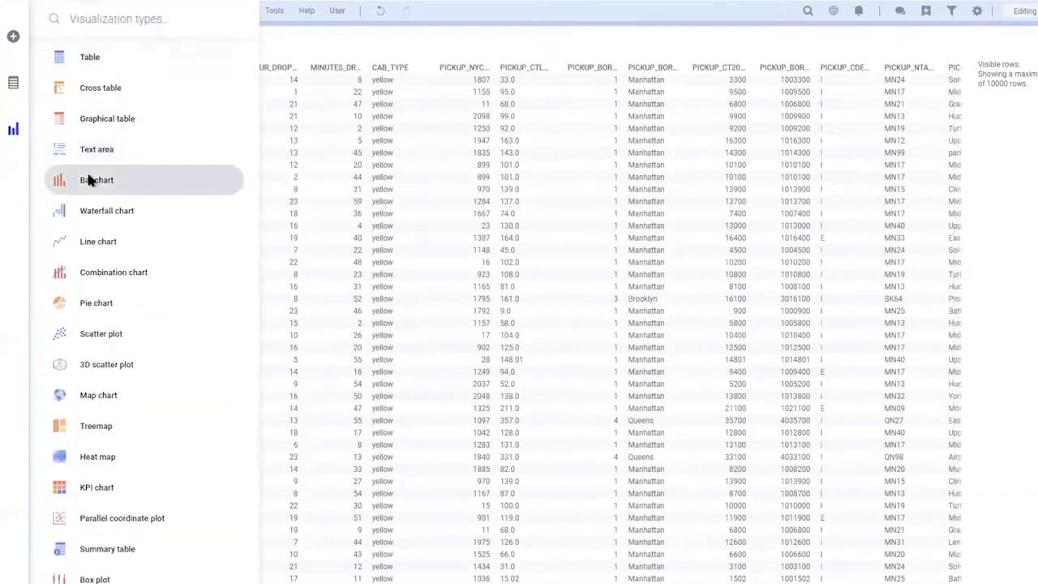
Add a bar chart with VENDOR_ID and CAB_TYPE on the category axis
click(90, 180)
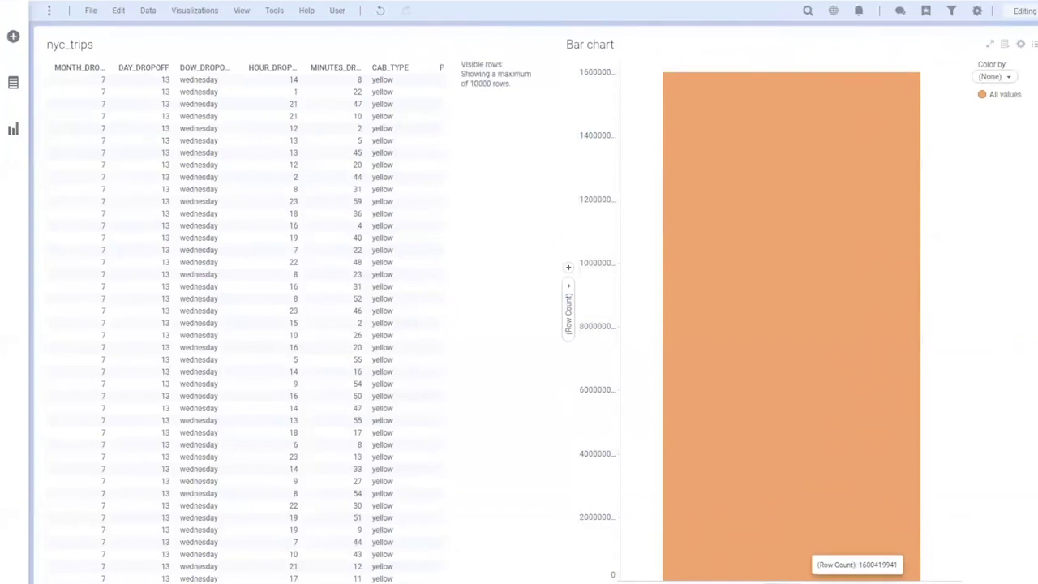
click(12, 84)
click(117, 19)
text(vendo)
drag(85, 129, 742, 568)
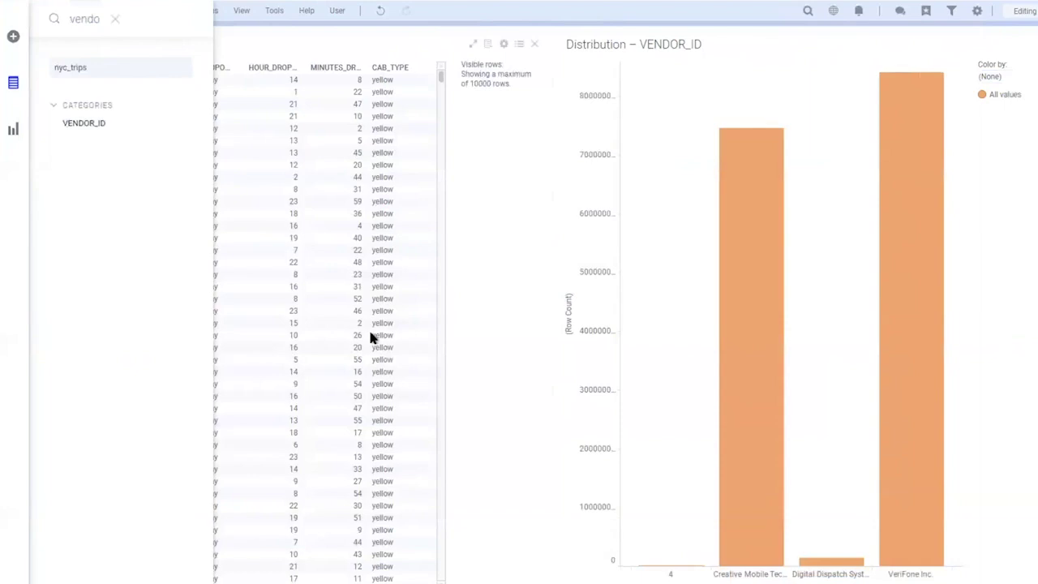
click(114, 22)
text(cab_t)
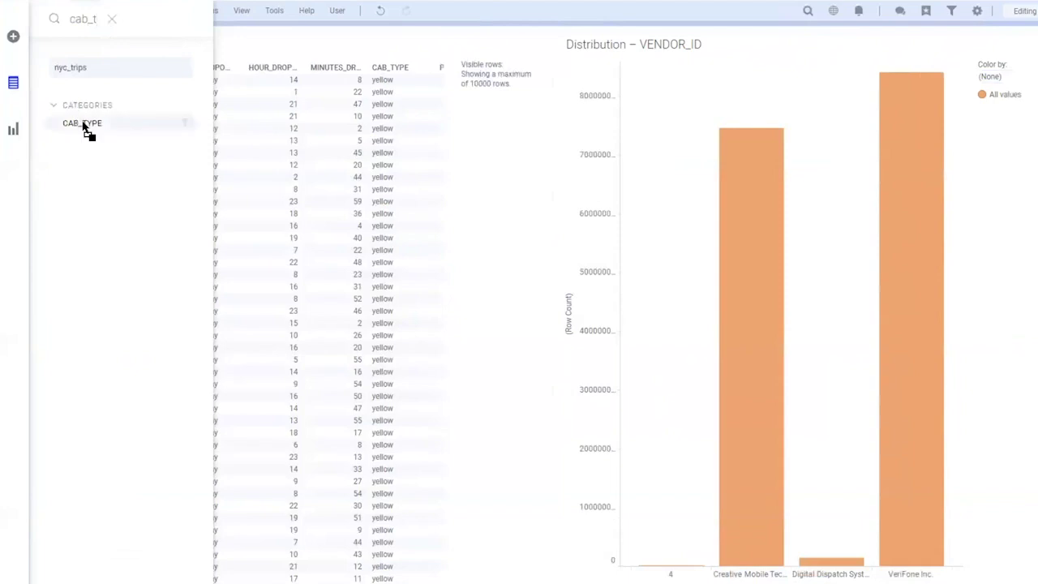
drag(85, 124, 778, 580)
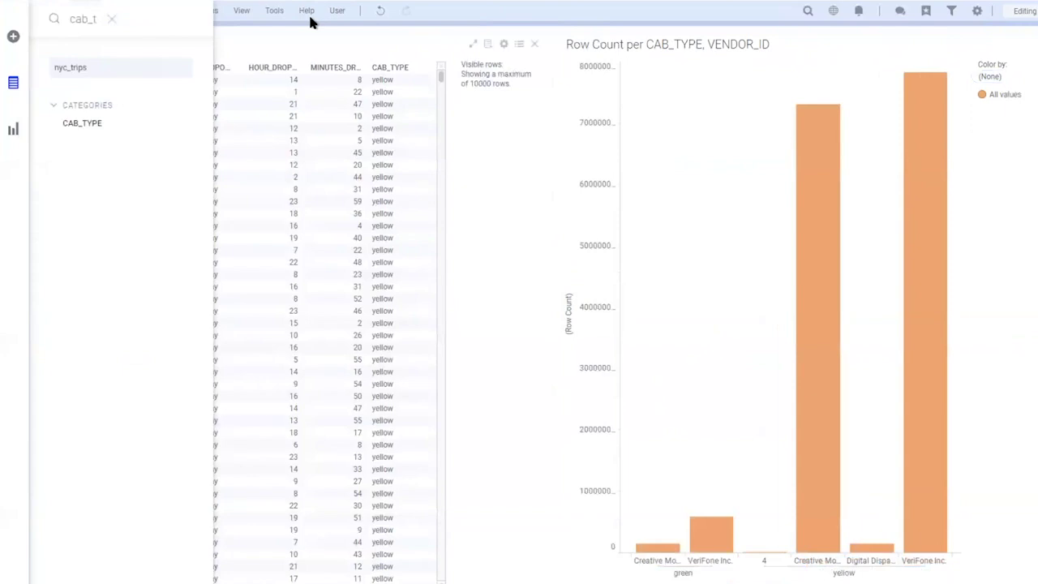
Colour yellow cab bars yellow and green cab bars dark green, and remove the table
click(991, 77)
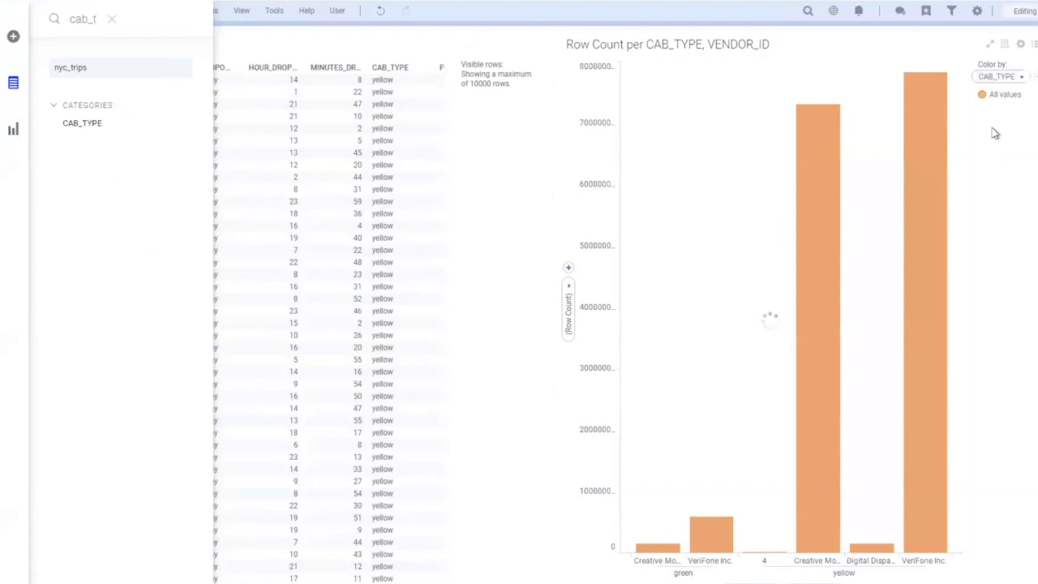
click(982, 108)
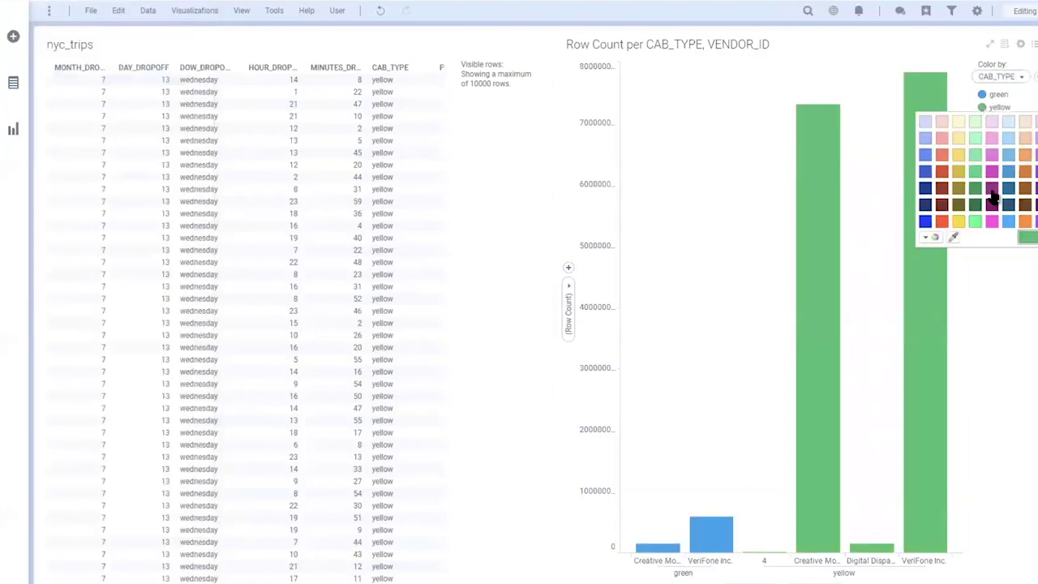
click(958, 159)
click(982, 95)
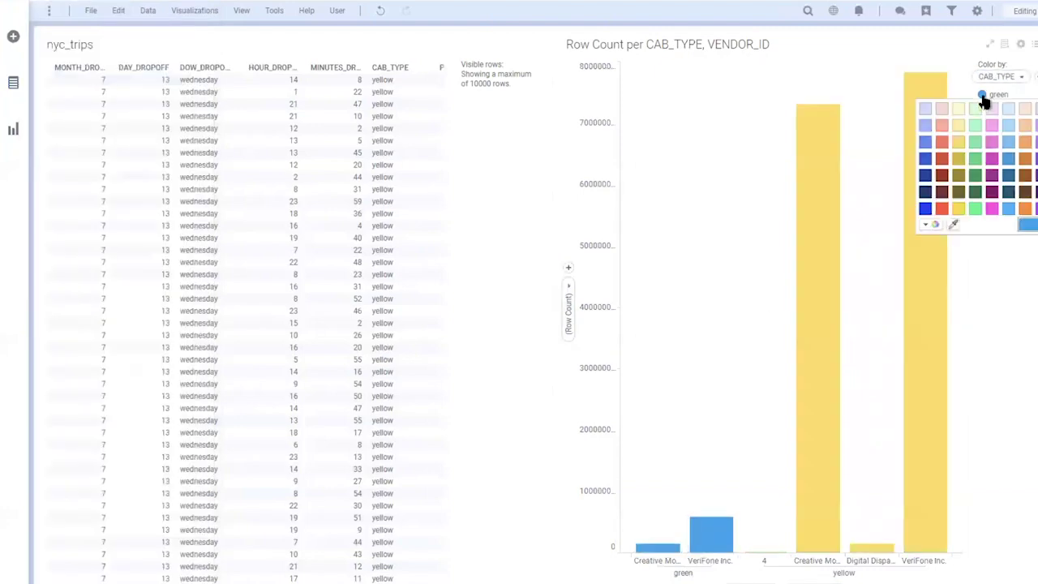
click(975, 192)
click(529, 44)
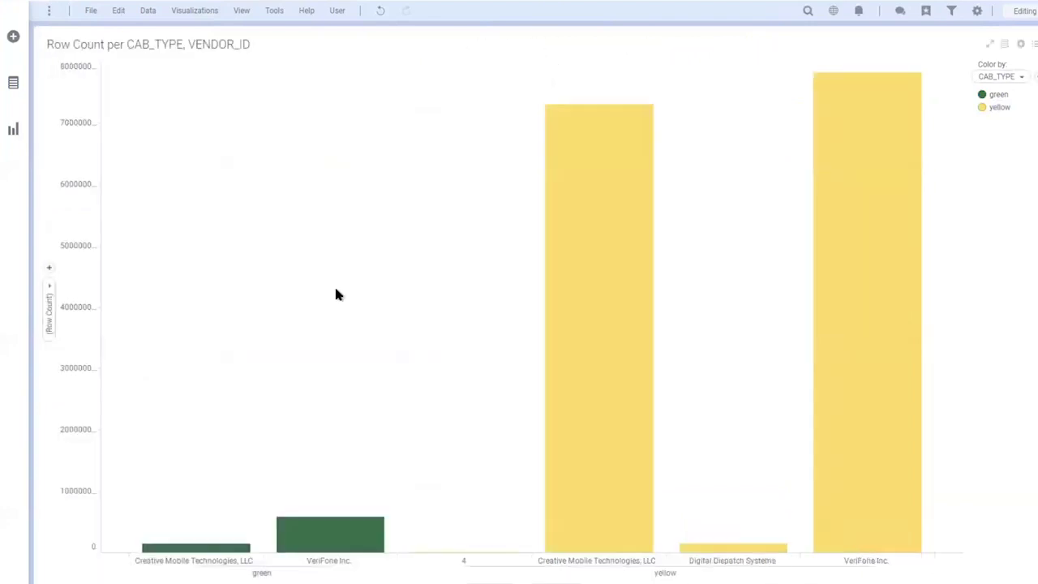
Show value labels on all bars, for complete bars only
right_click(337, 295)
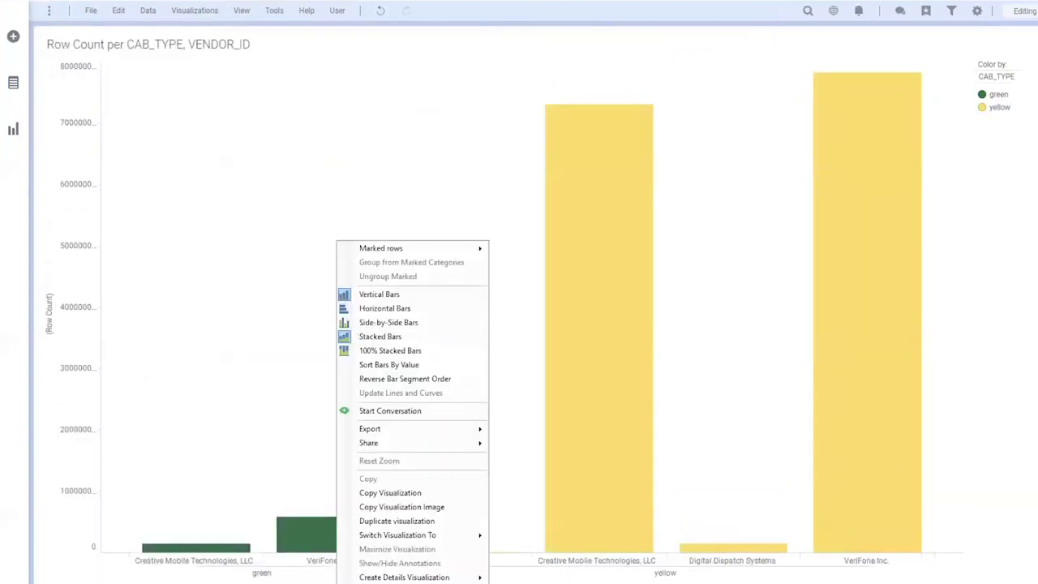
click(381, 581)
click(392, 298)
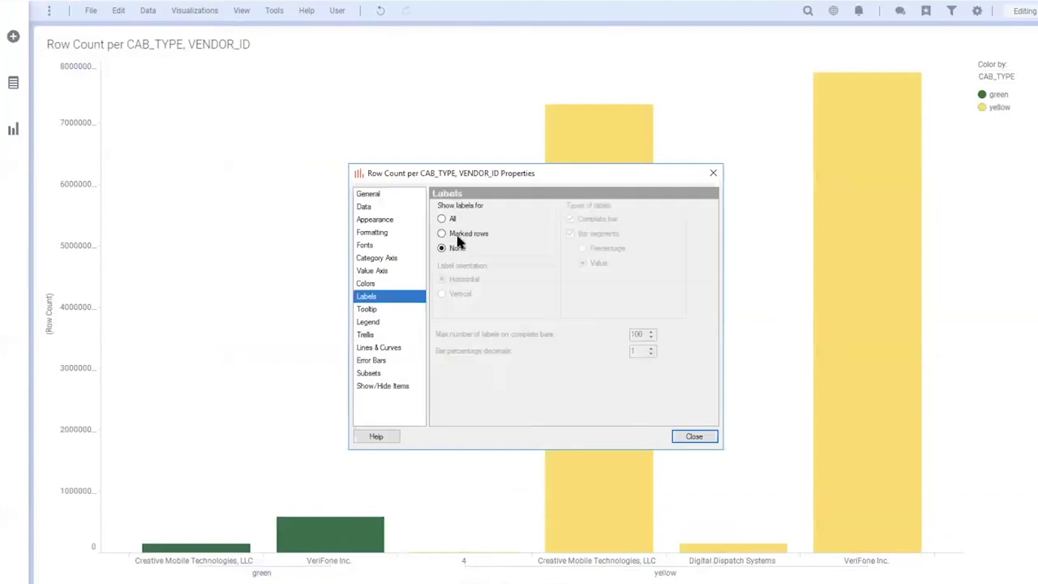
click(442, 219)
click(585, 235)
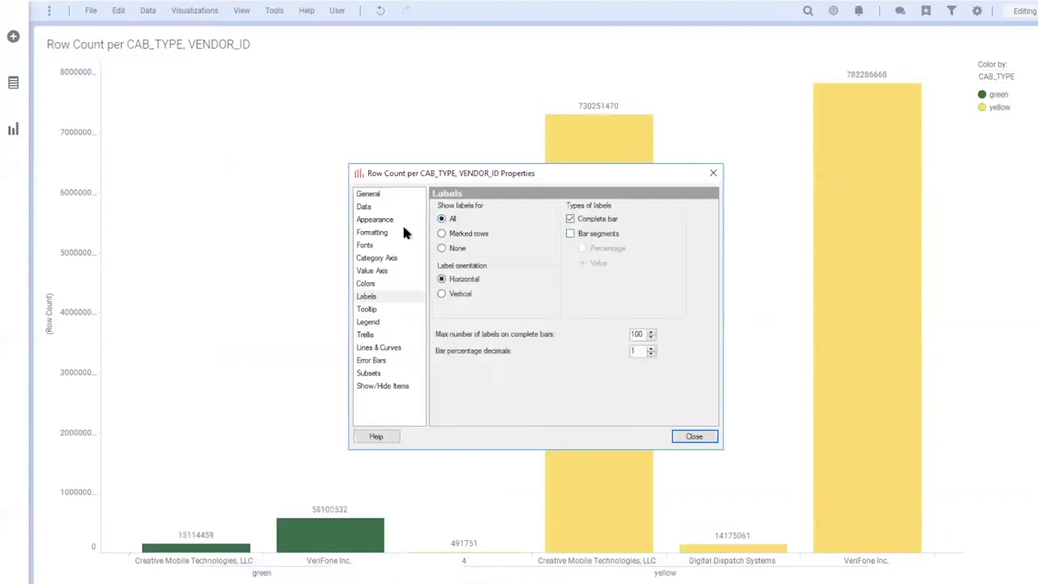
Format value-axis numbers in short form with thousands separators and 0 decimals
click(394, 231)
click(474, 239)
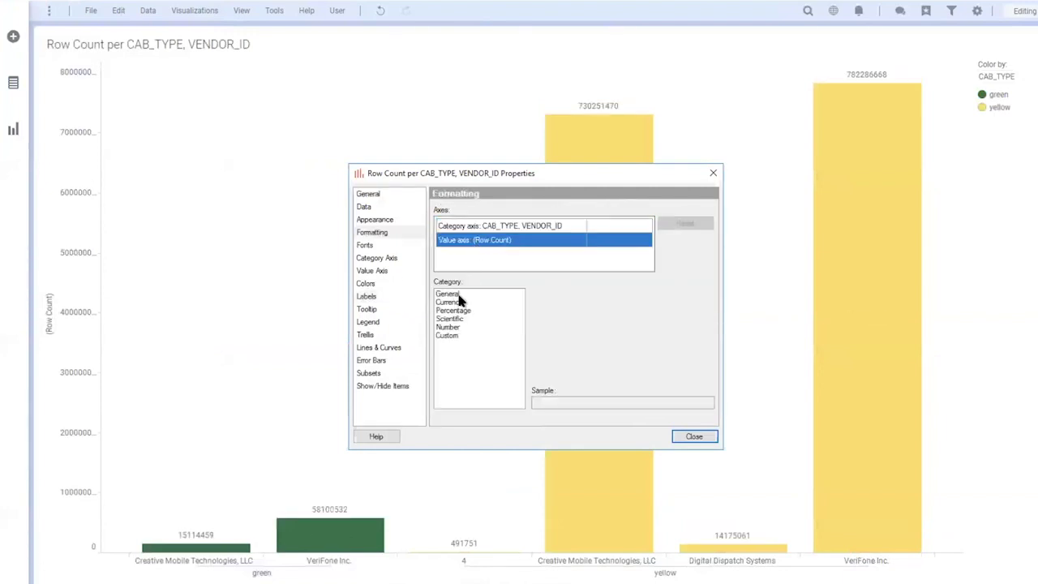
click(461, 326)
click(592, 297)
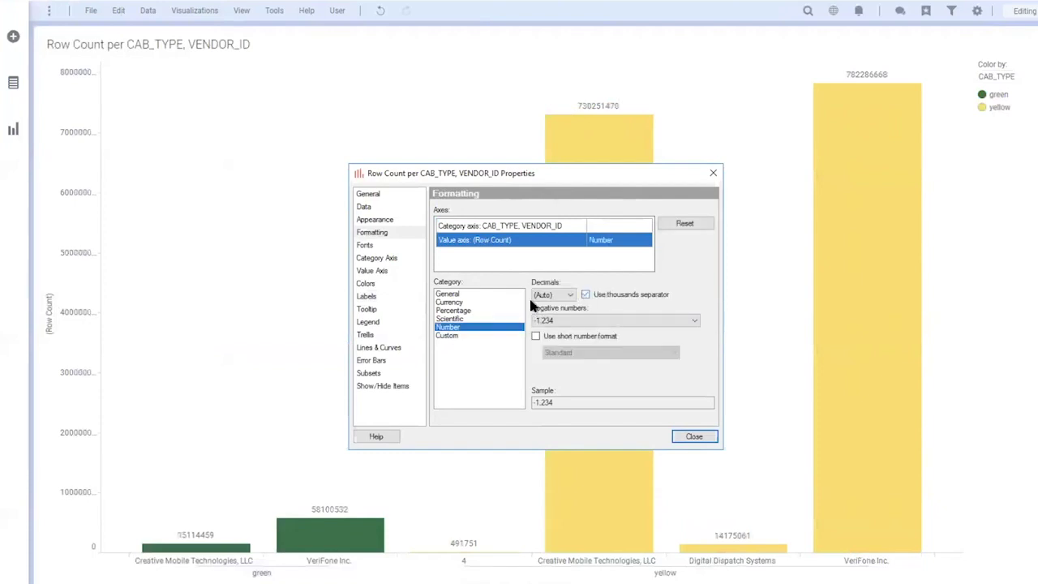
click(537, 337)
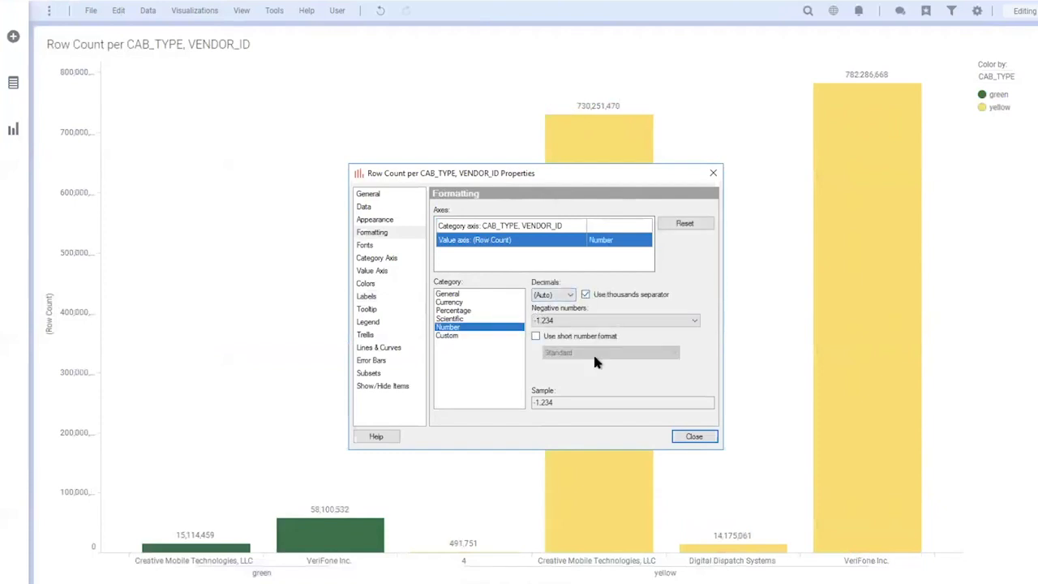
click(553, 295)
click(547, 313)
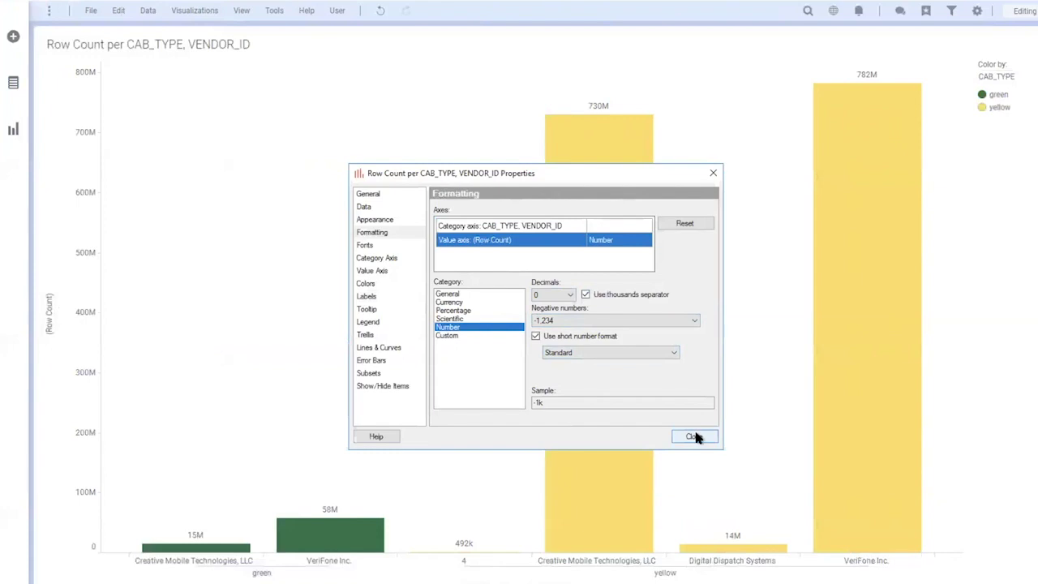
click(692, 436)
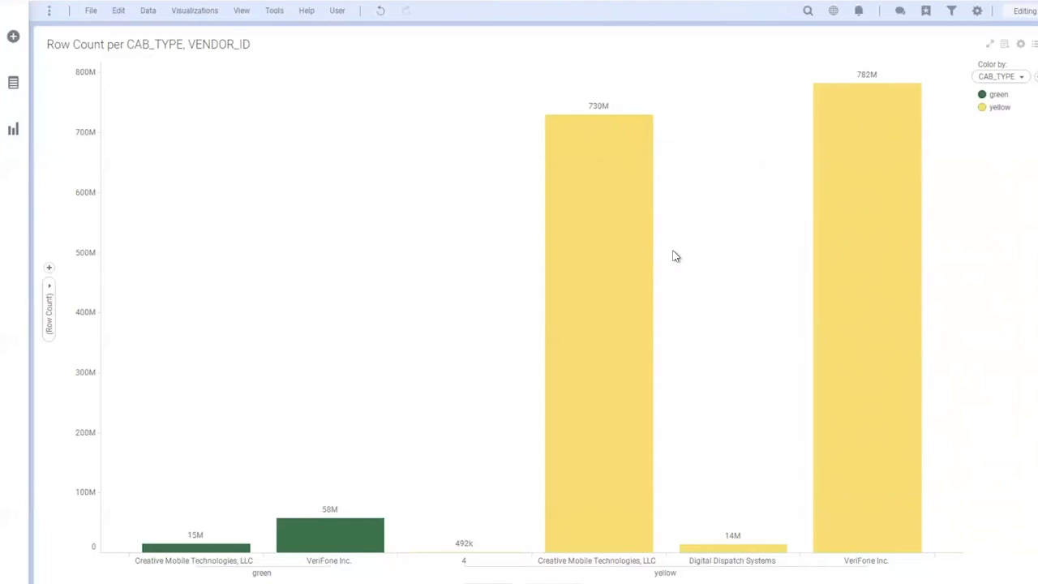
click(840, 196)
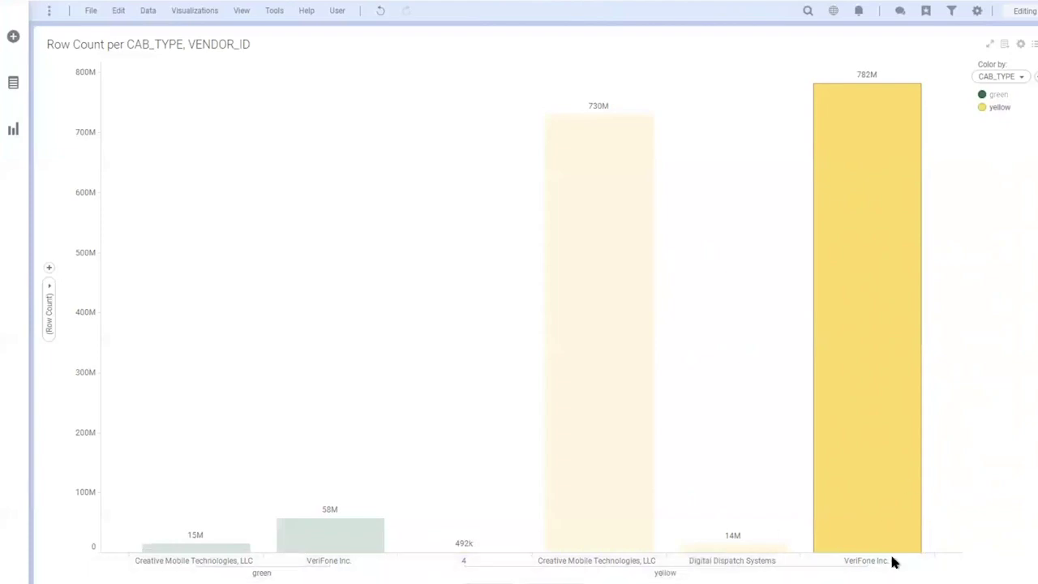
Add a details bar chart below the main chart for the marked VeriFone 782M bar
right_click(853, 184)
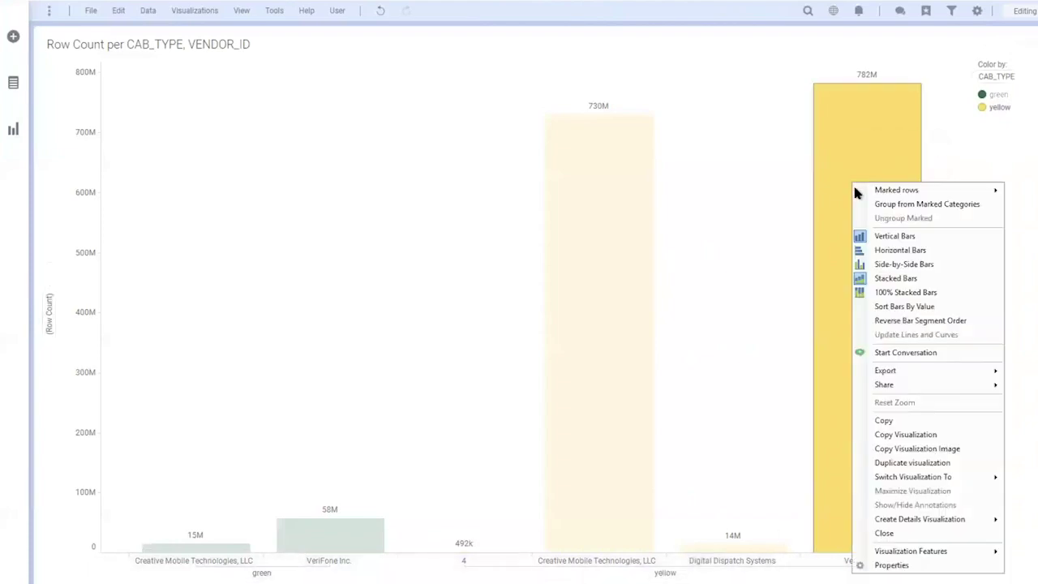
mouse_move(982, 518)
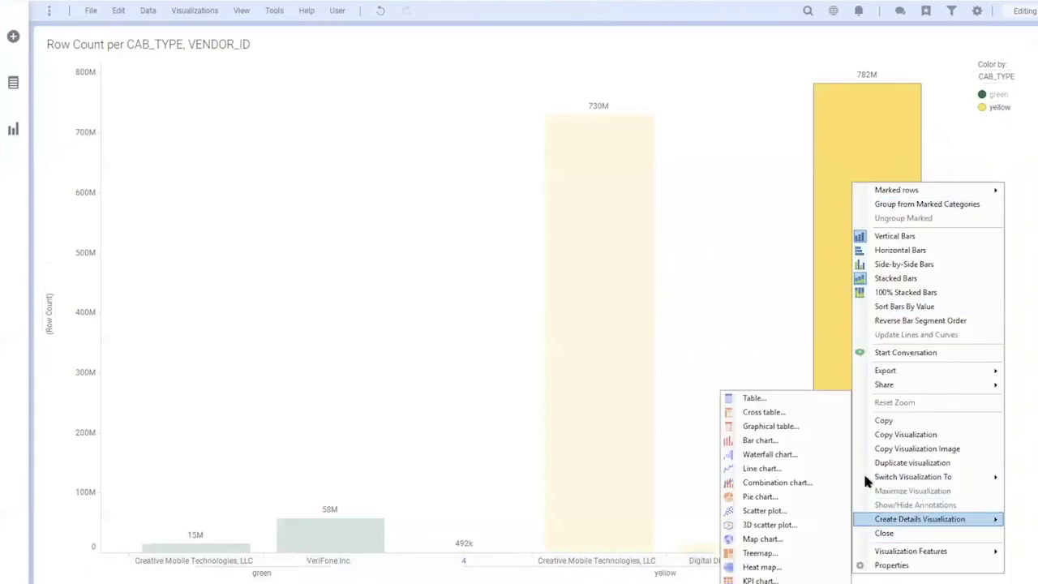
click(758, 441)
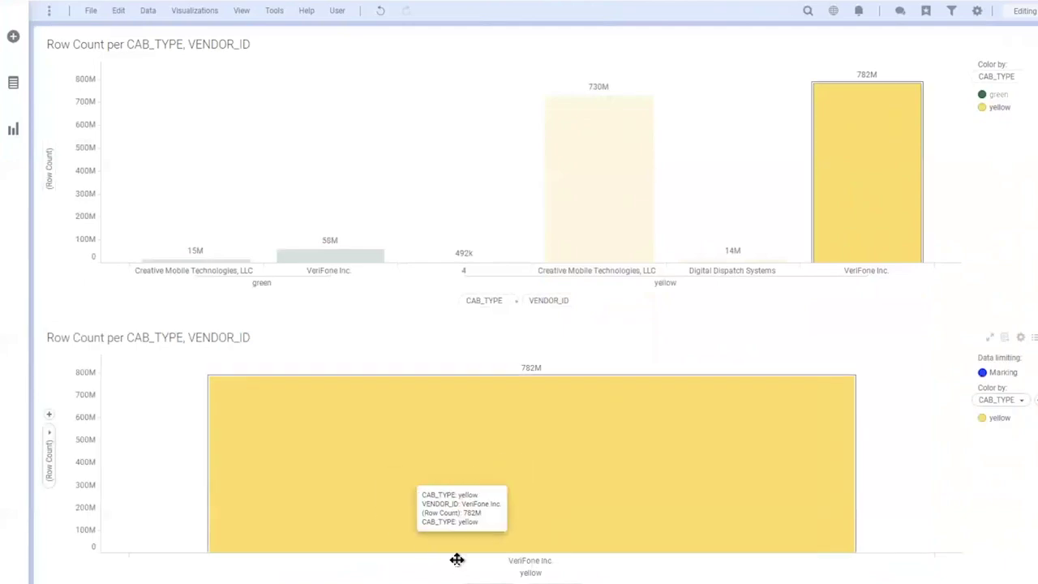
Put PAYMENT_TYPE on the details chart's category axis and remove VENDOR_ID
click(48, 414)
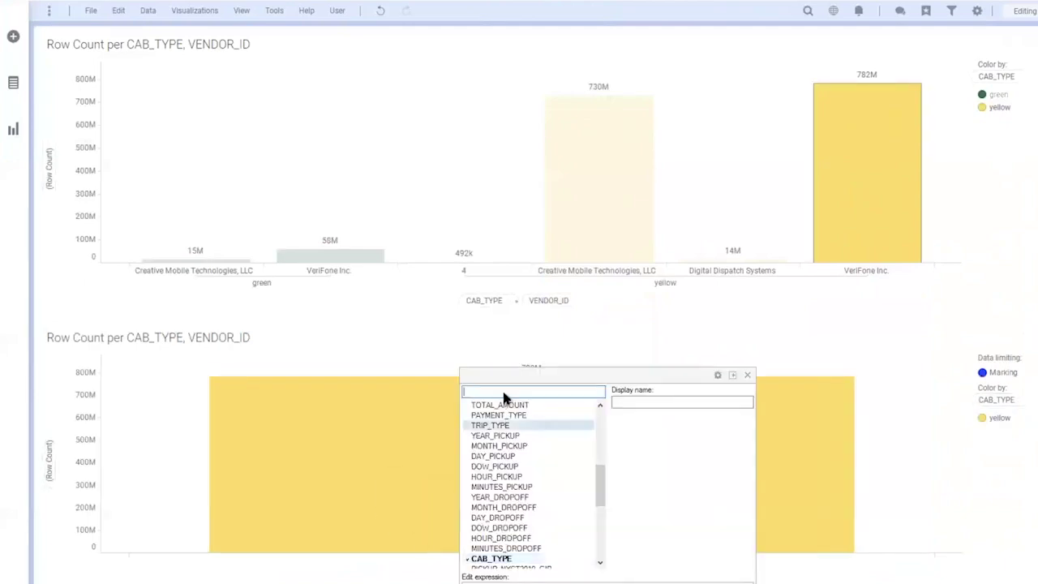
text(paym)
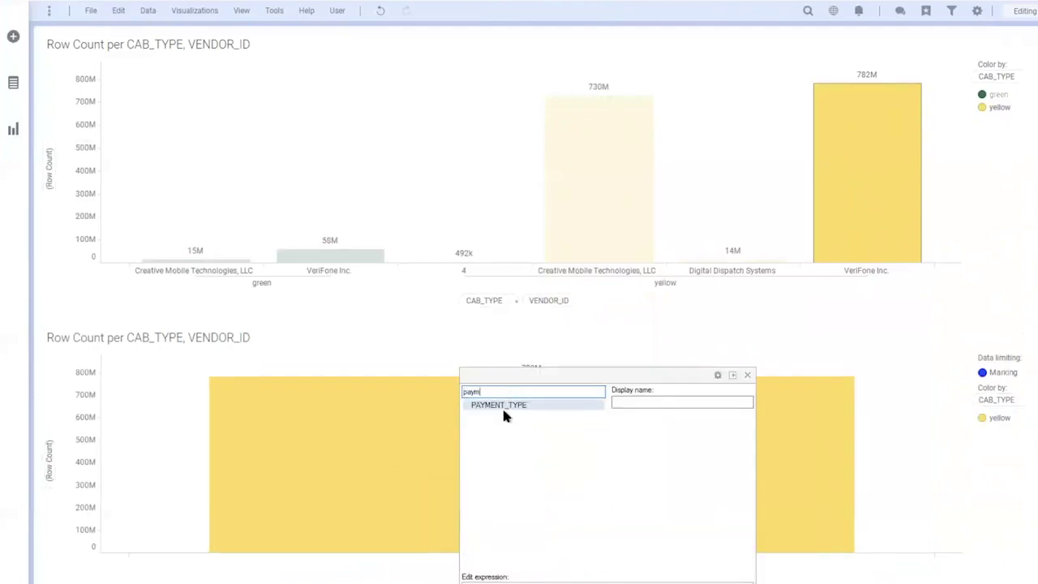
click(504, 406)
right_click(862, 579)
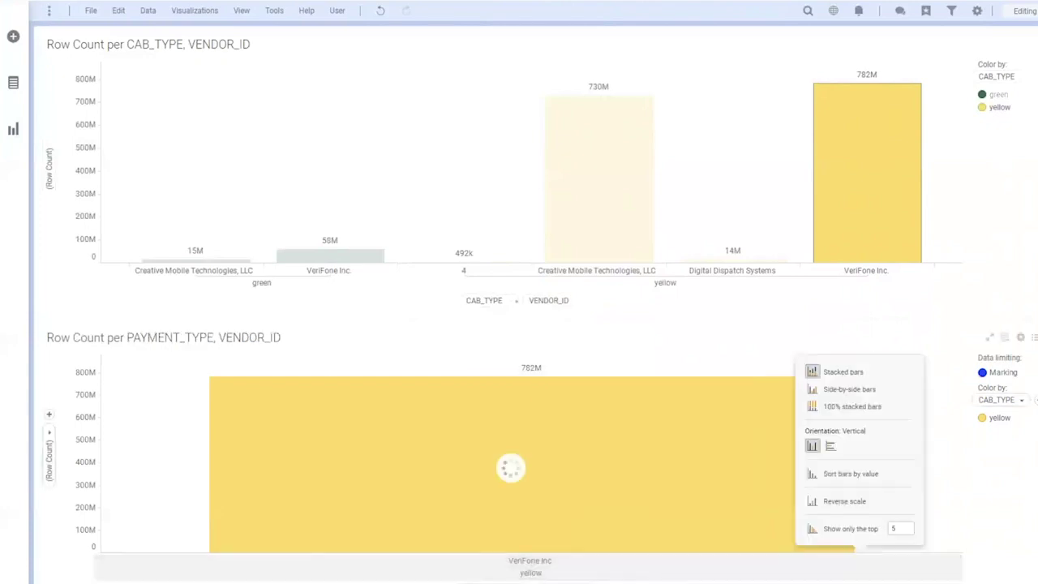
click(586, 581)
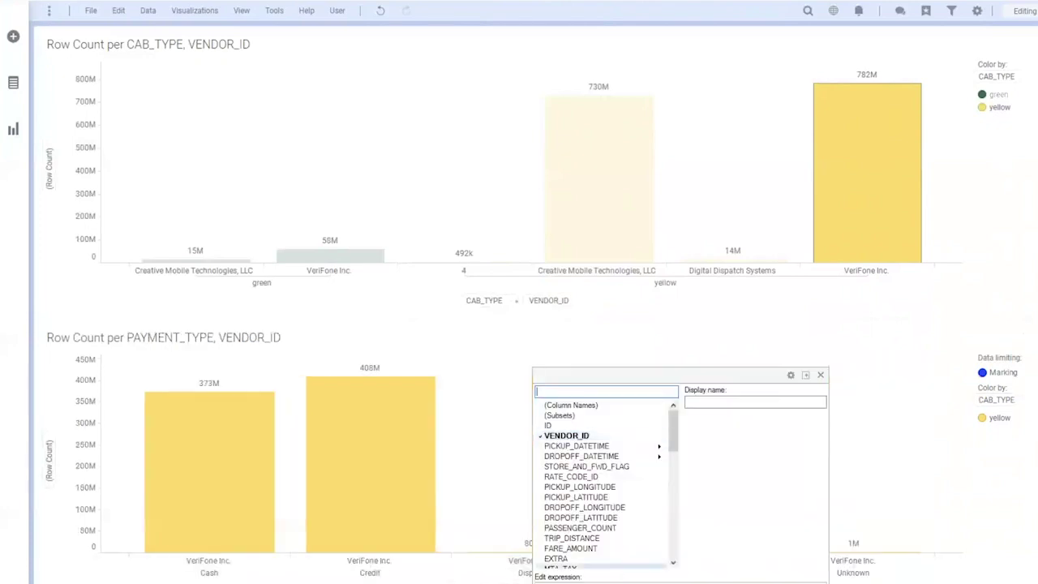
click(561, 581)
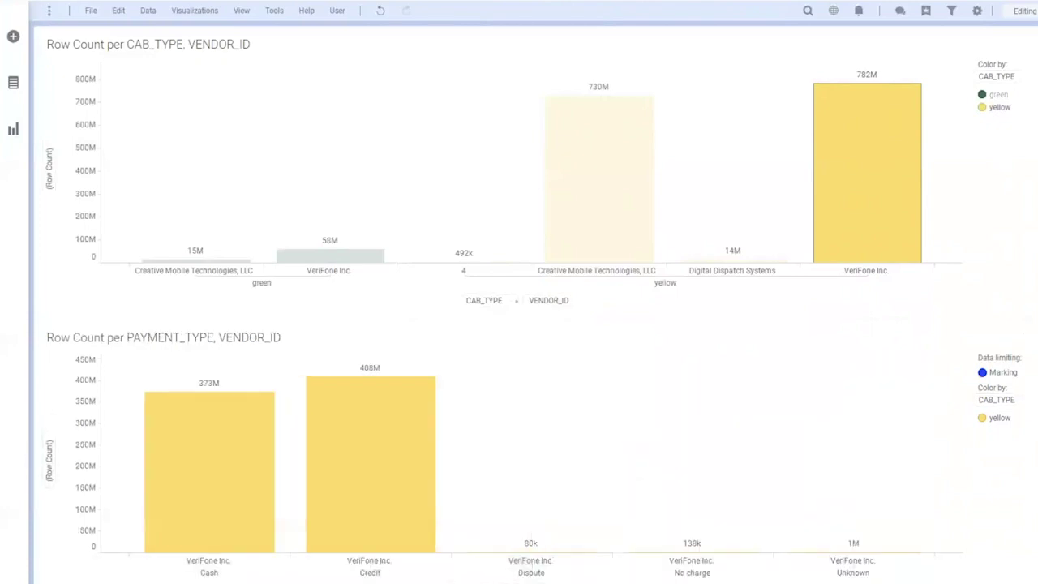
Set the details chart's value axis to Sum(TOTAL_AMOUNT)
click(50, 429)
text(total)
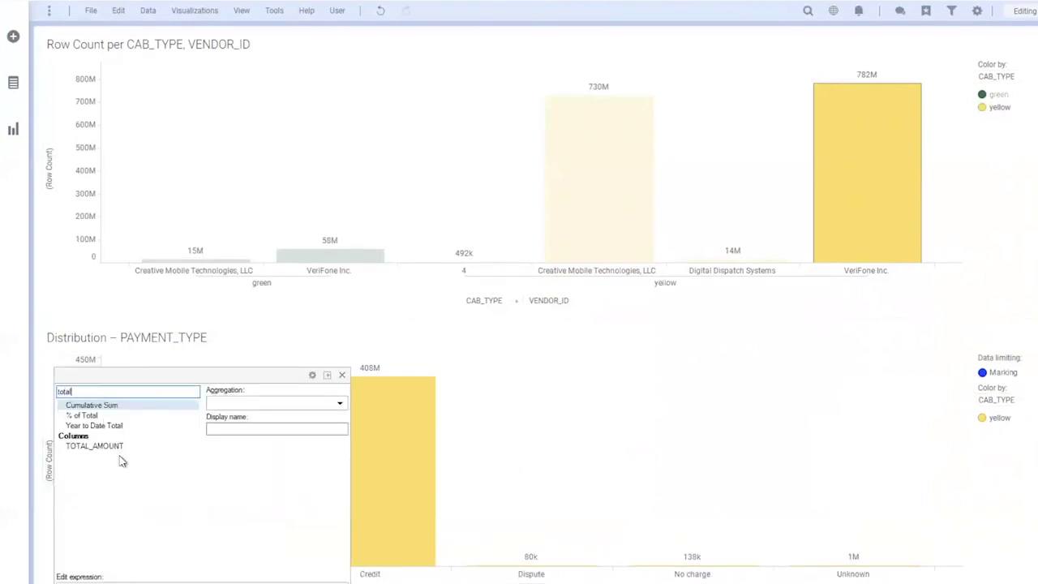
click(120, 445)
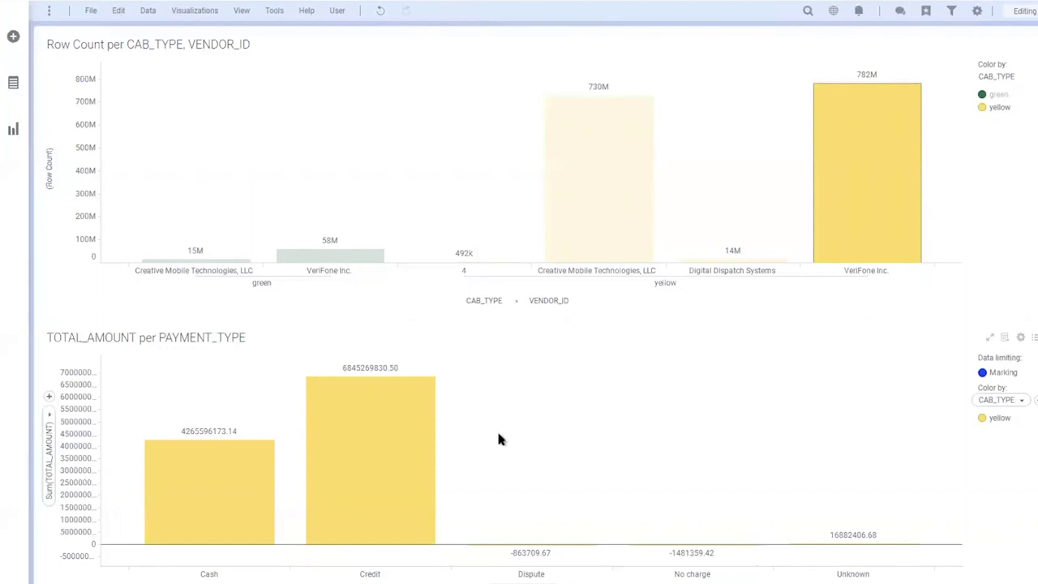
Format the value axis as currency with short number format, thousands separator and 0 decimals
right_click(511, 428)
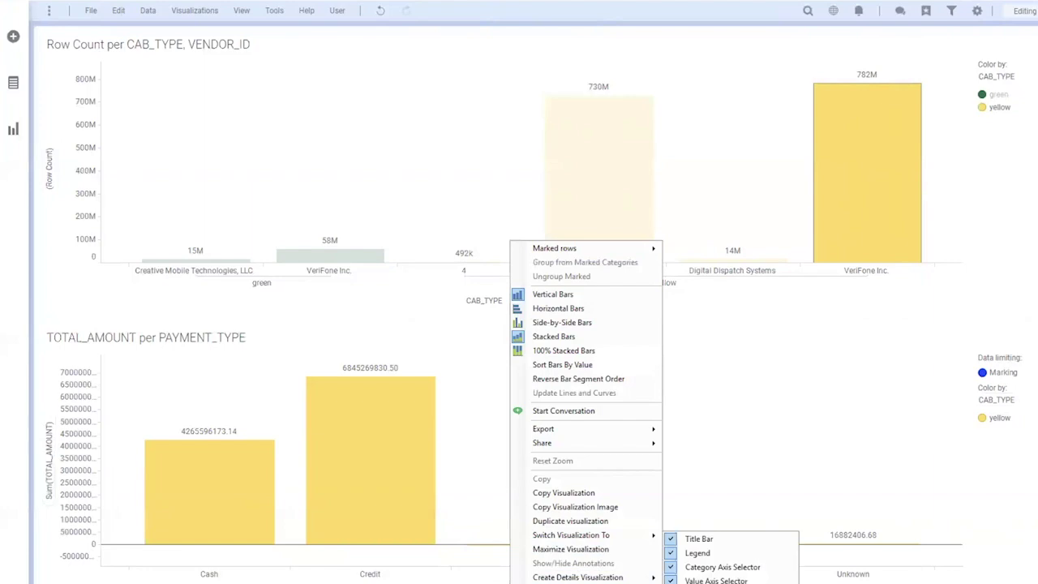
click(577, 583)
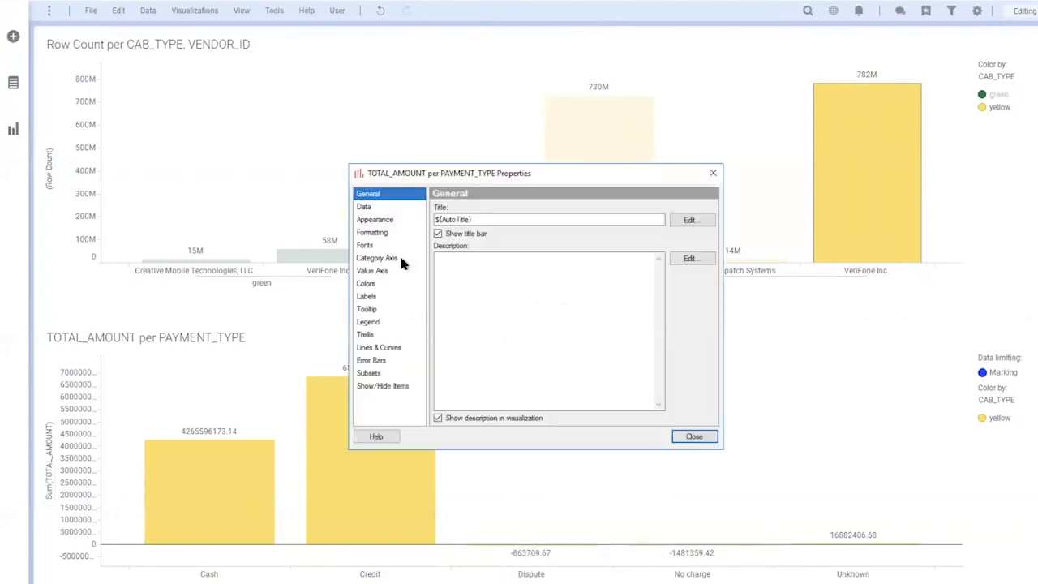
click(383, 296)
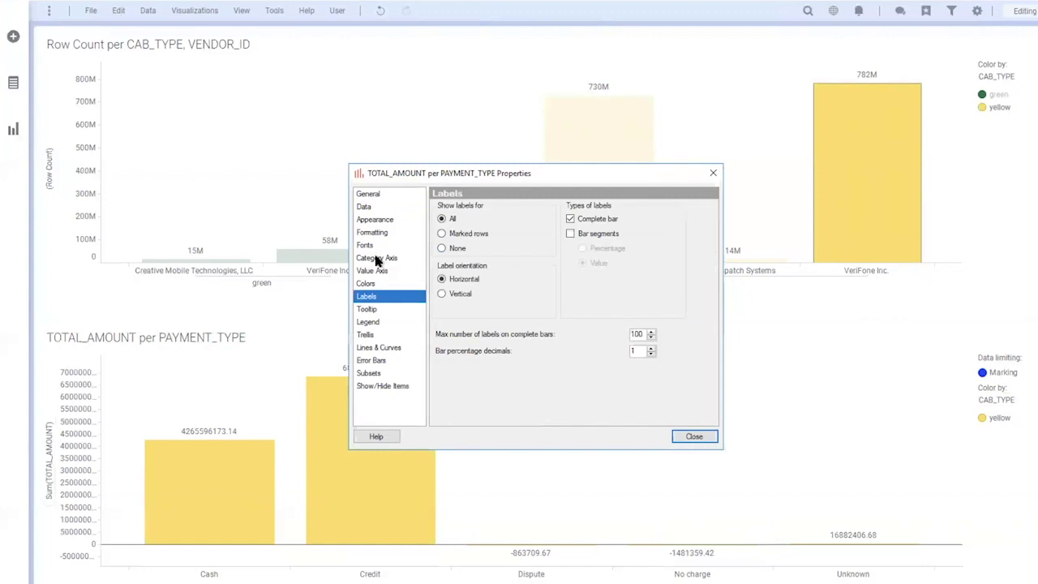
click(385, 233)
click(467, 240)
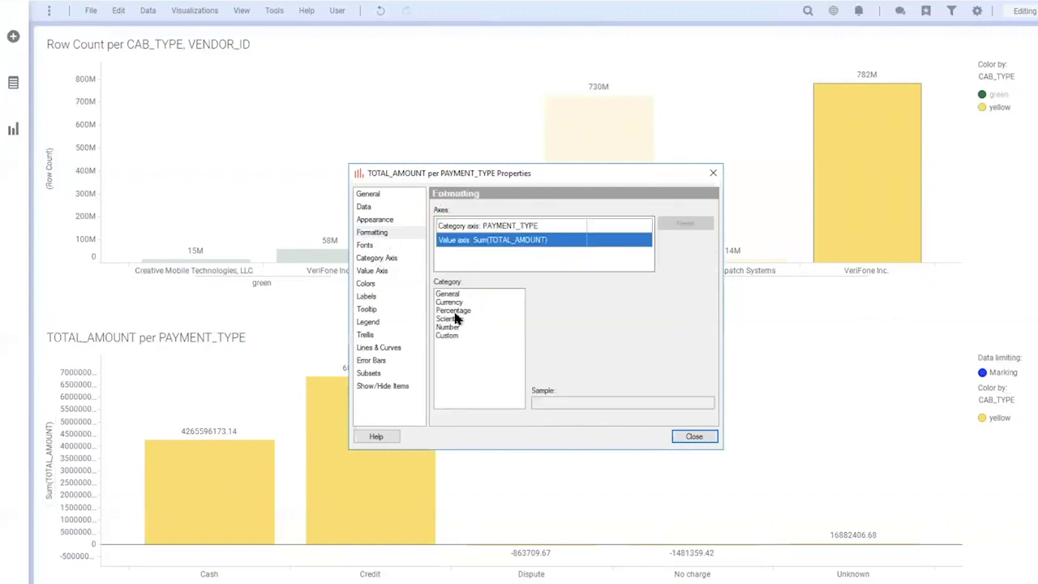
click(456, 301)
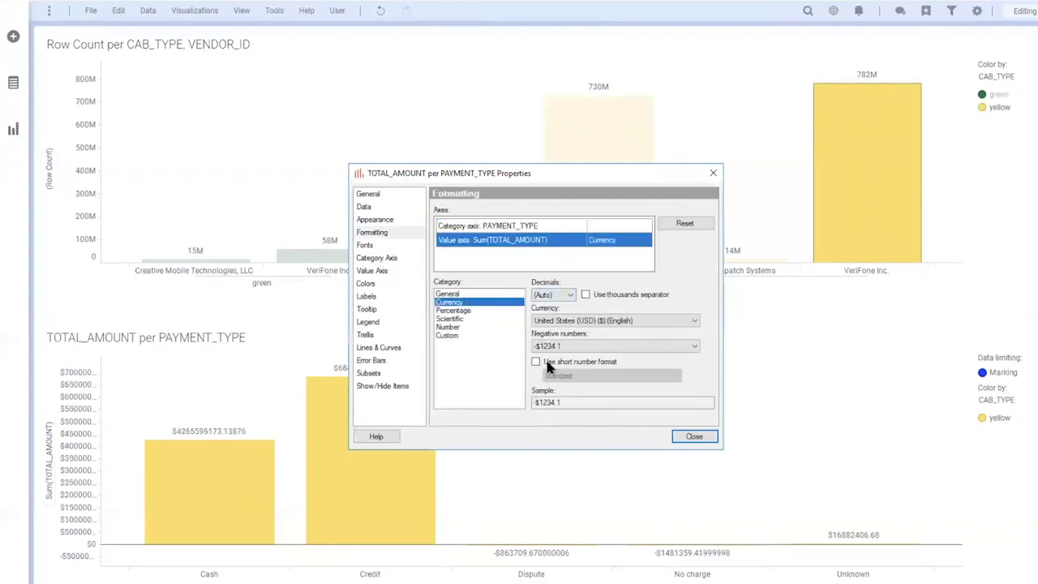
click(535, 360)
click(586, 294)
click(545, 295)
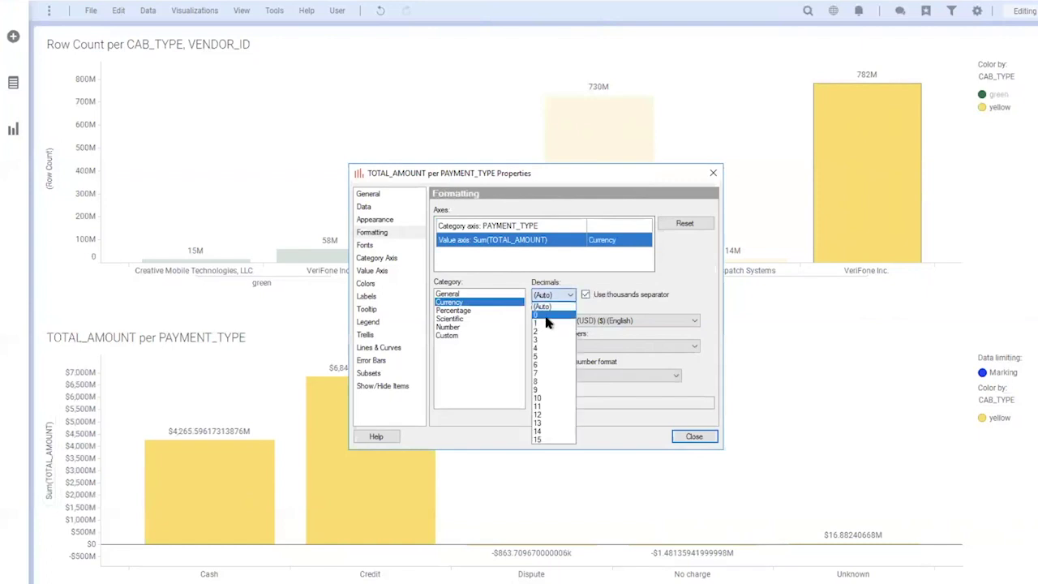
click(544, 313)
click(714, 439)
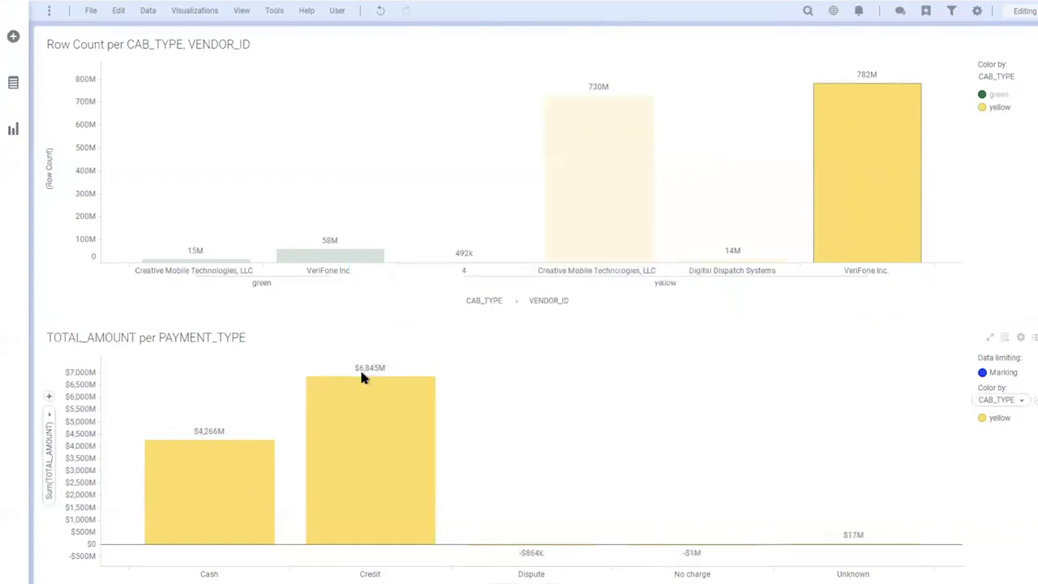
mouse_move(362, 375)
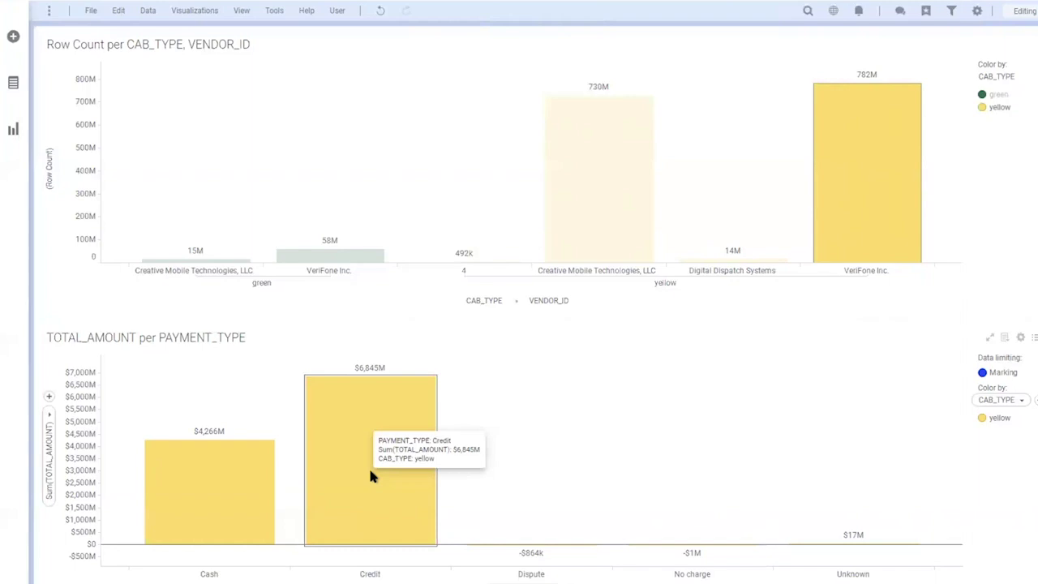
Create a details visualization from the Credit bar and dock it right of the payment chart
right_click(369, 476)
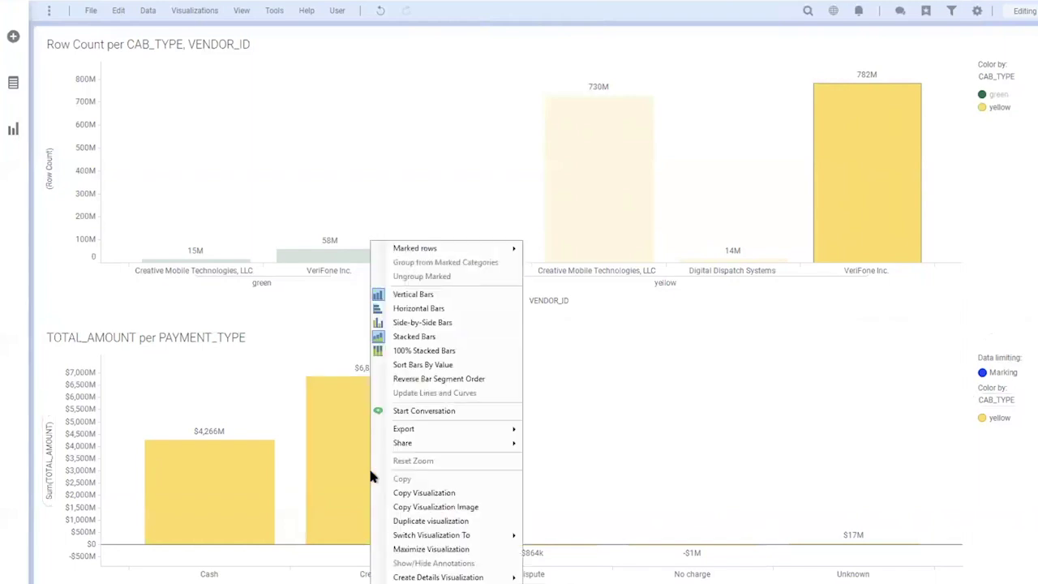
mouse_move(511, 577)
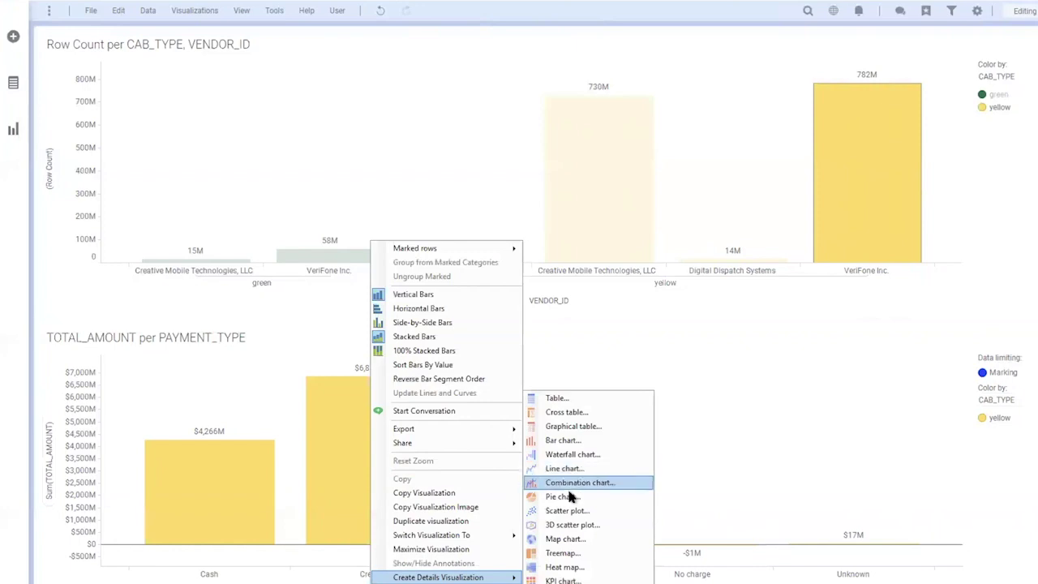
click(569, 485)
drag(208, 486, 702, 392)
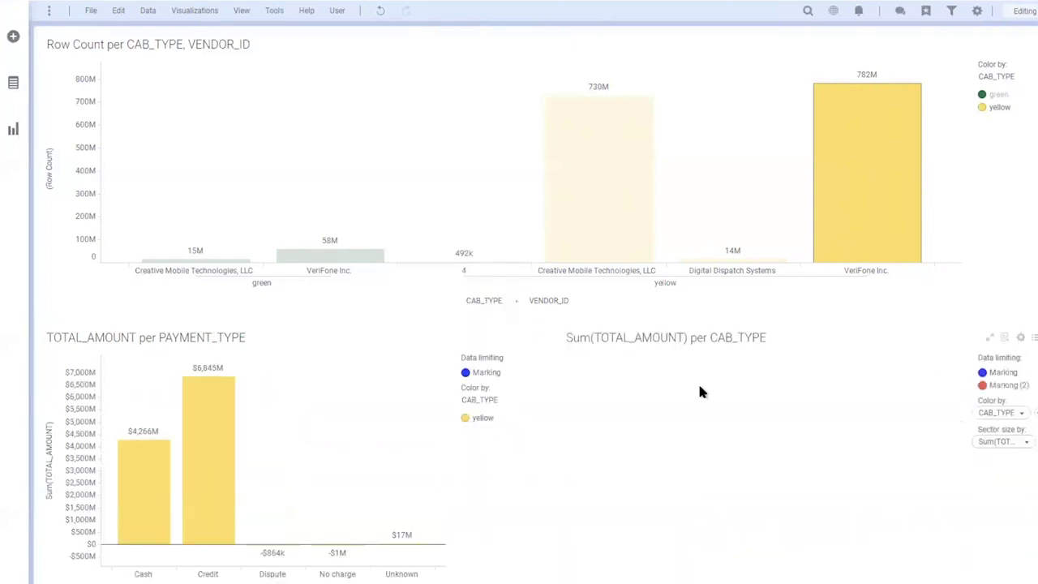
Color the new pie chart by PASSENGER_COUNT and size its sectors by (Row Count)
click(1022, 412)
text(pass)
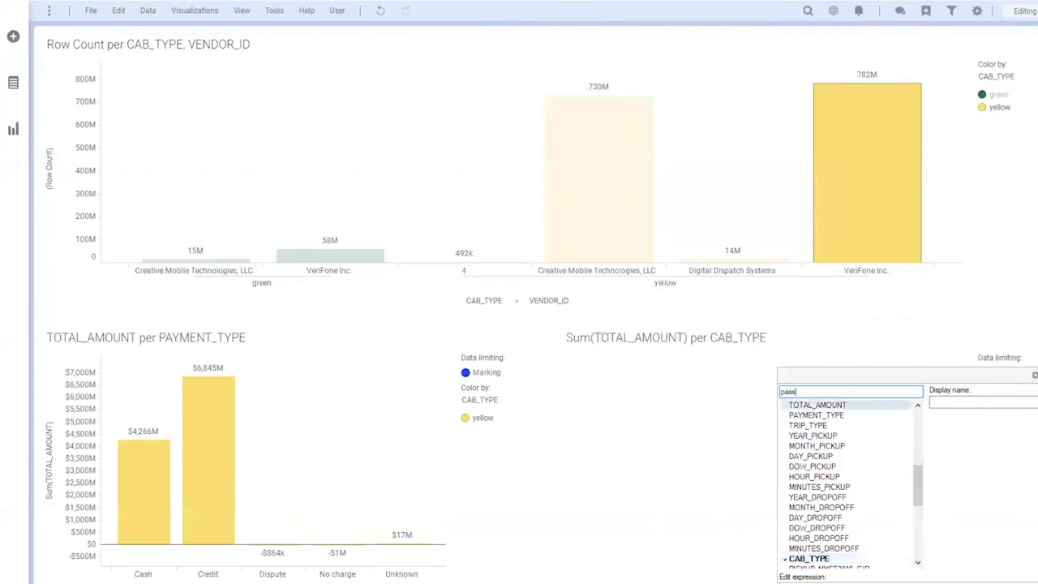
click(827, 405)
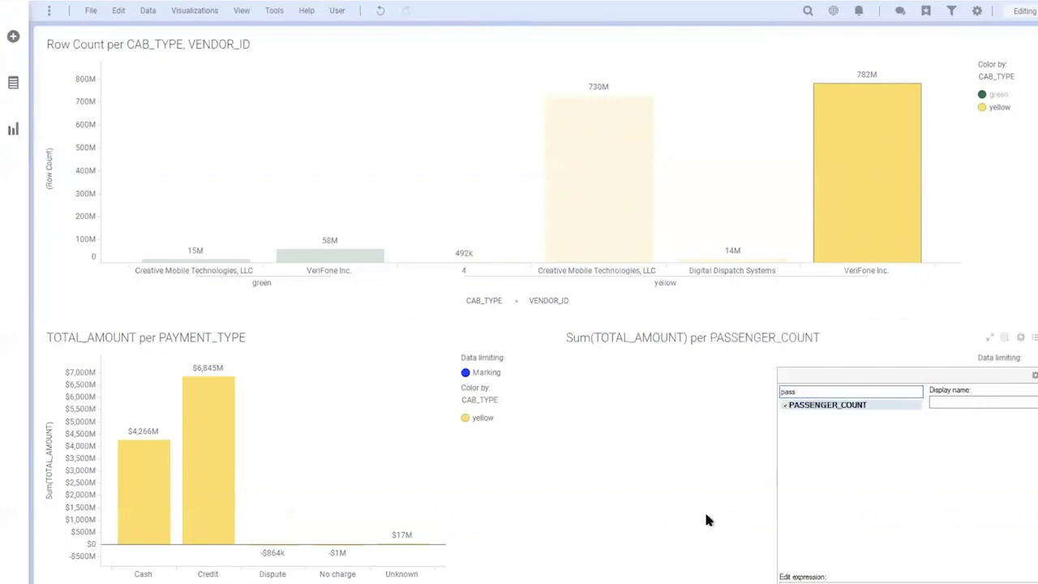
click(706, 580)
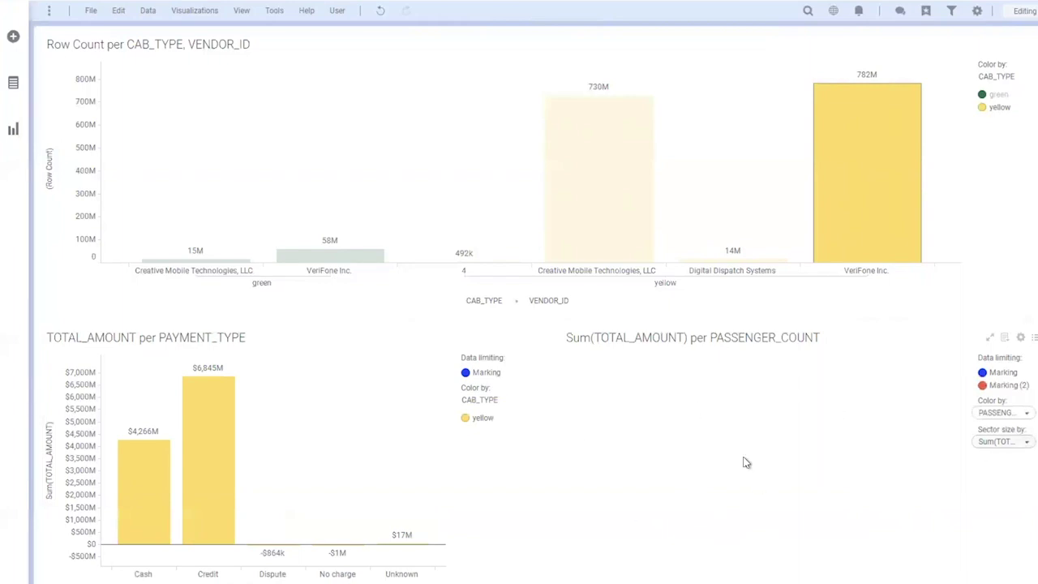
click(1025, 442)
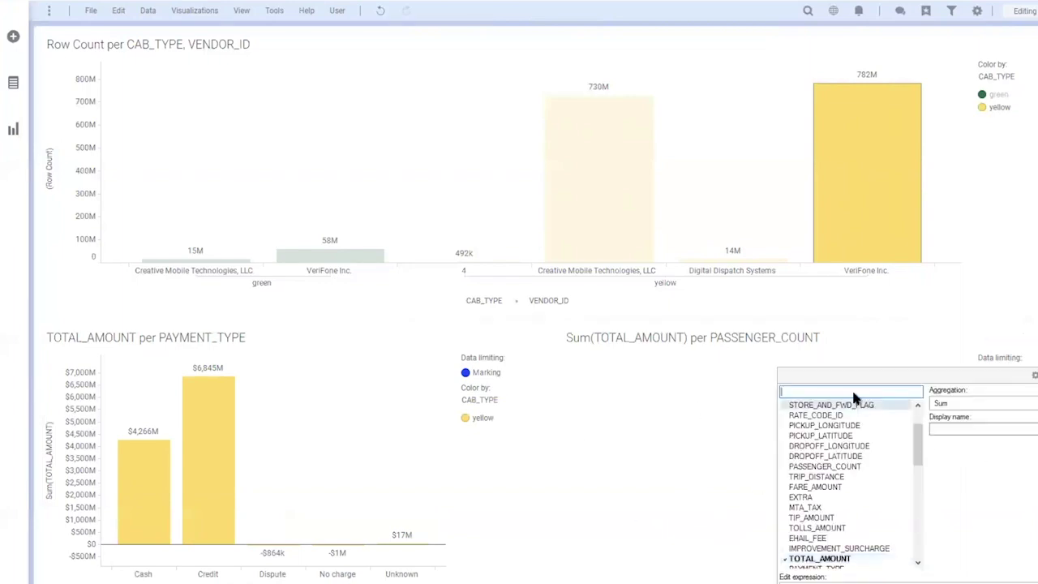
scroll(876, 422, up, 2)
click(811, 404)
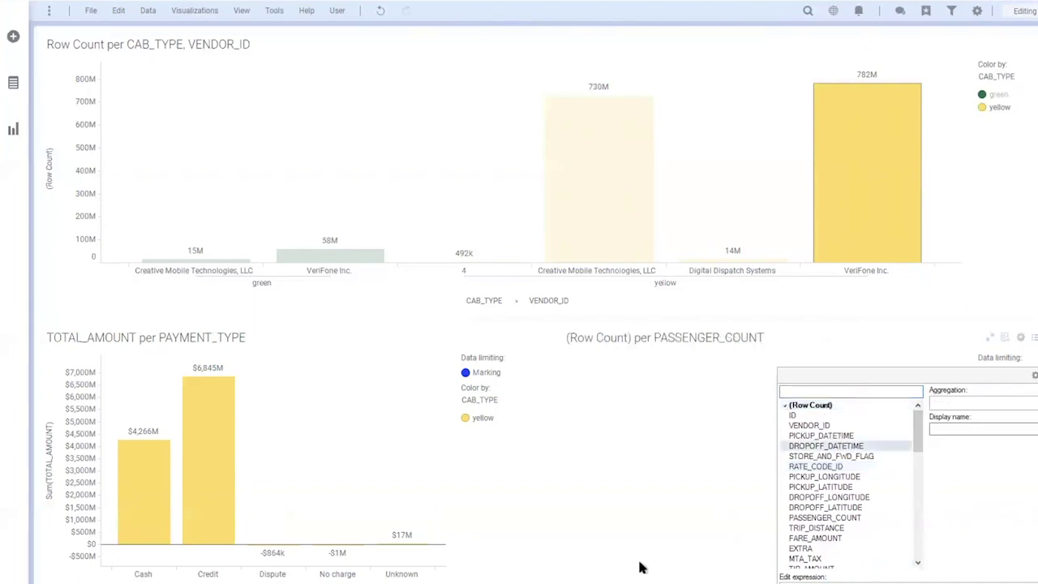
click(207, 459)
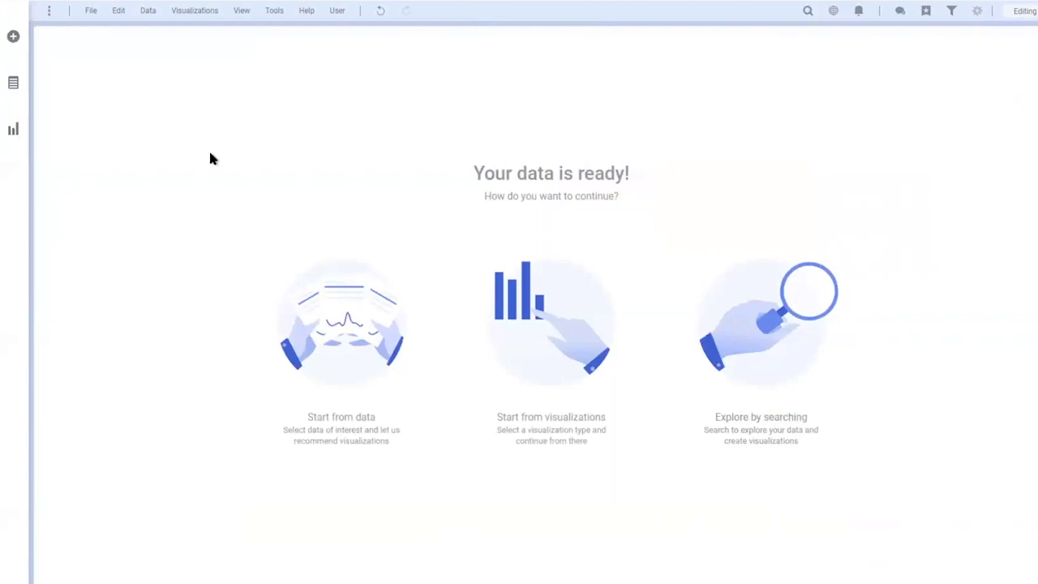
Add a 'Pickup date' hierarchy of Year, Month and Day of Month(PICKUP_DATETIME)
click(151, 12)
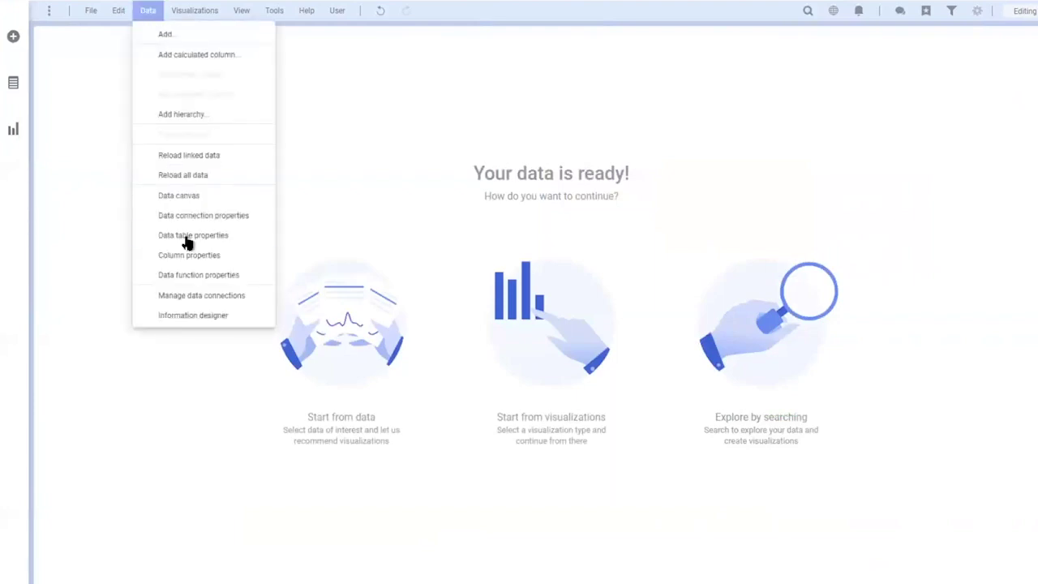
click(225, 115)
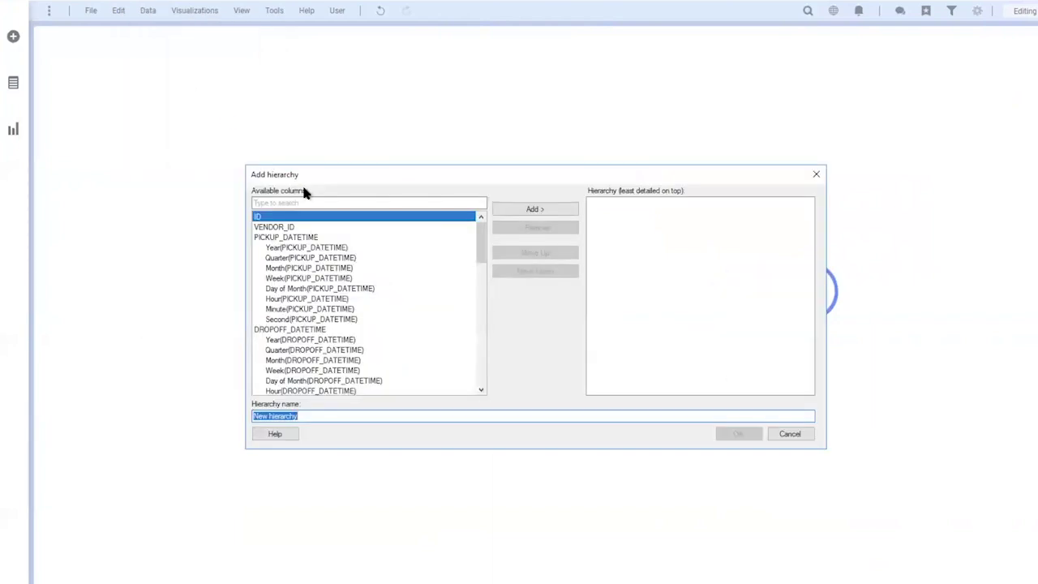
click(290, 228)
click(296, 236)
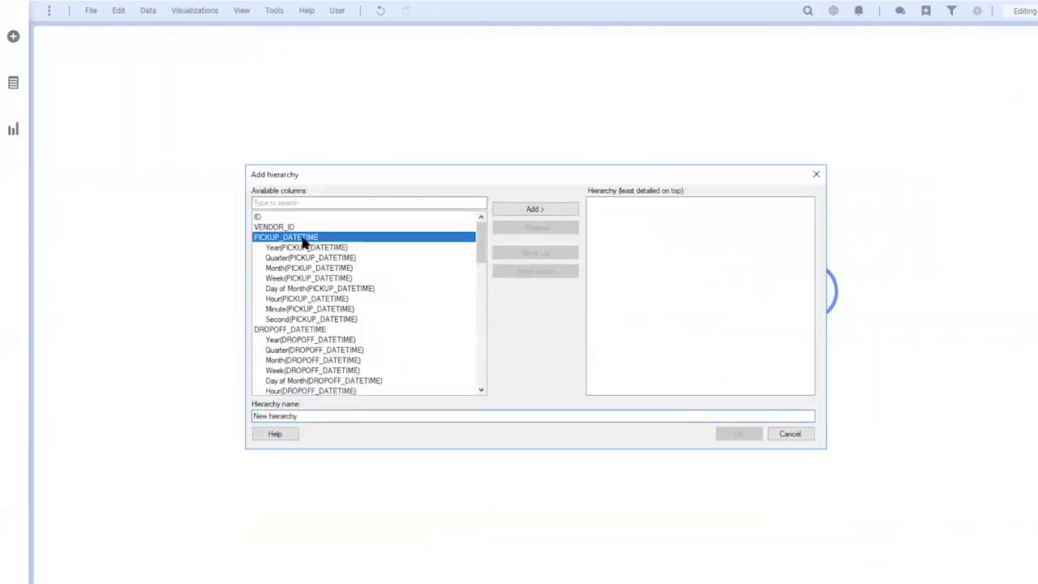
click(309, 248)
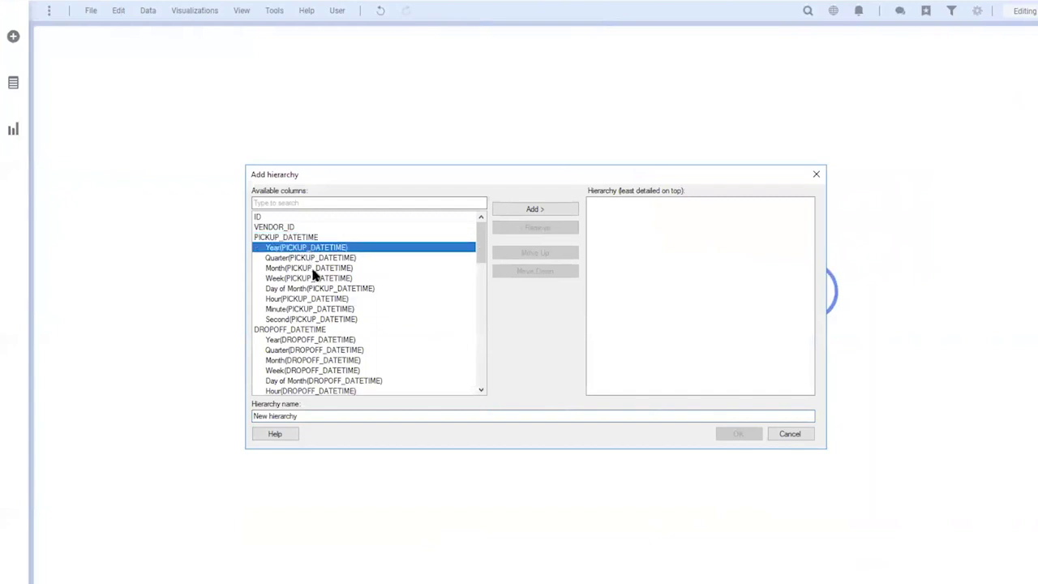
ctrl+click(312, 268)
ctrl+click(317, 289)
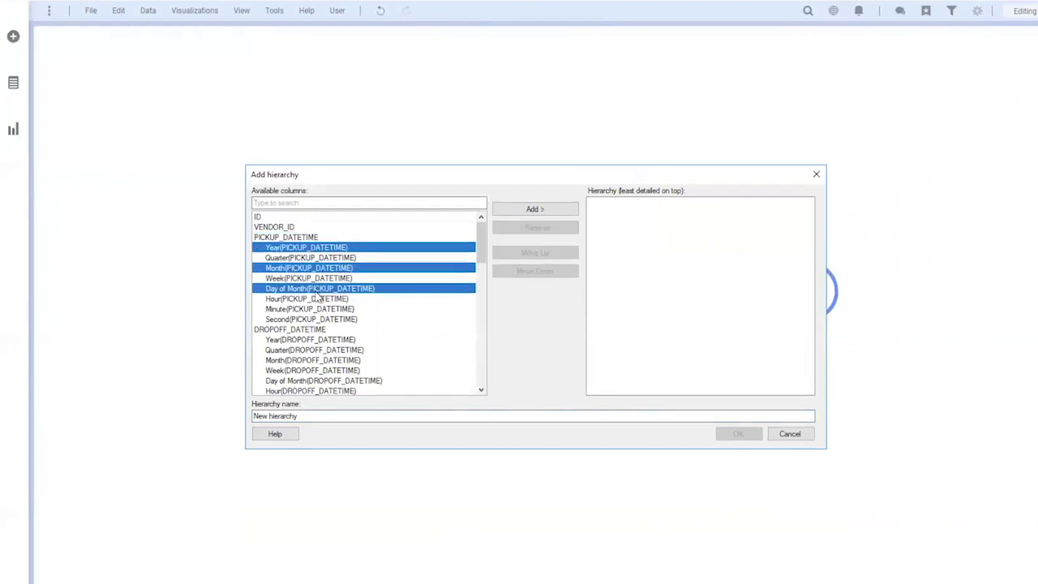
click(332, 417)
text(Pickup date)
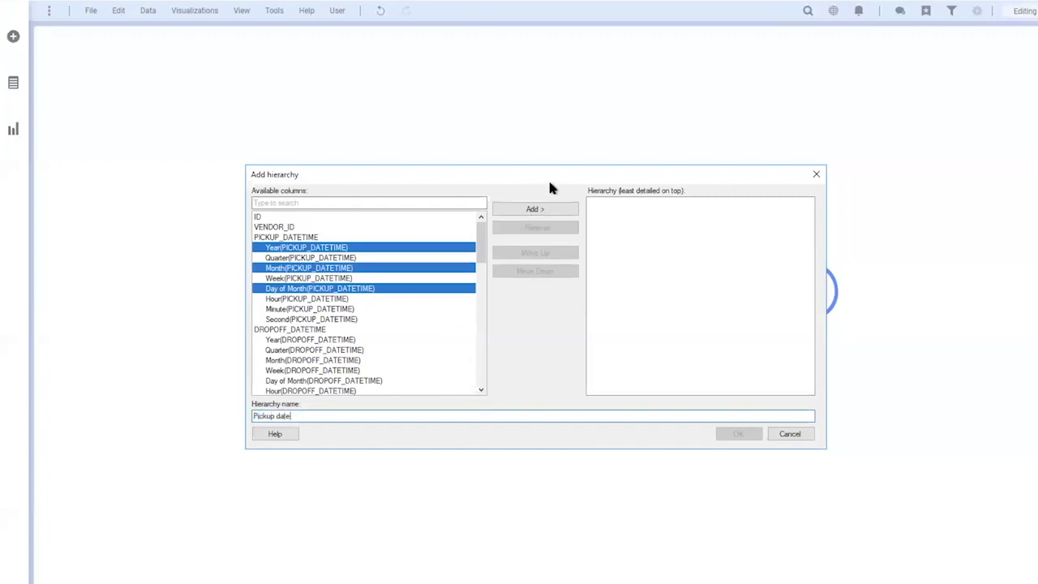
click(542, 210)
click(730, 415)
key(Return)
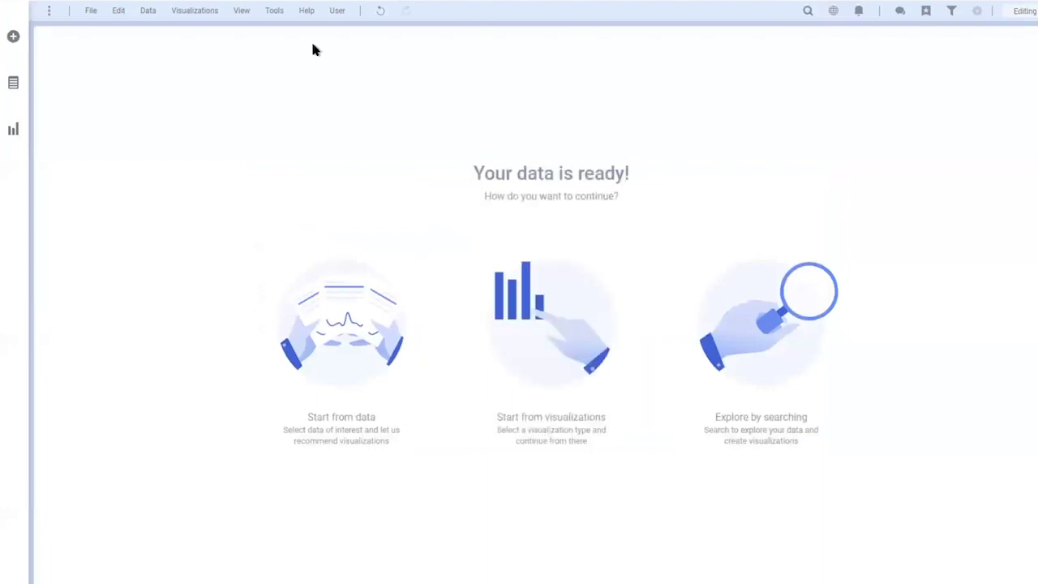
Create a line chart with Pickup date on the x-axis and (Row Count) on the y-axis
click(559, 330)
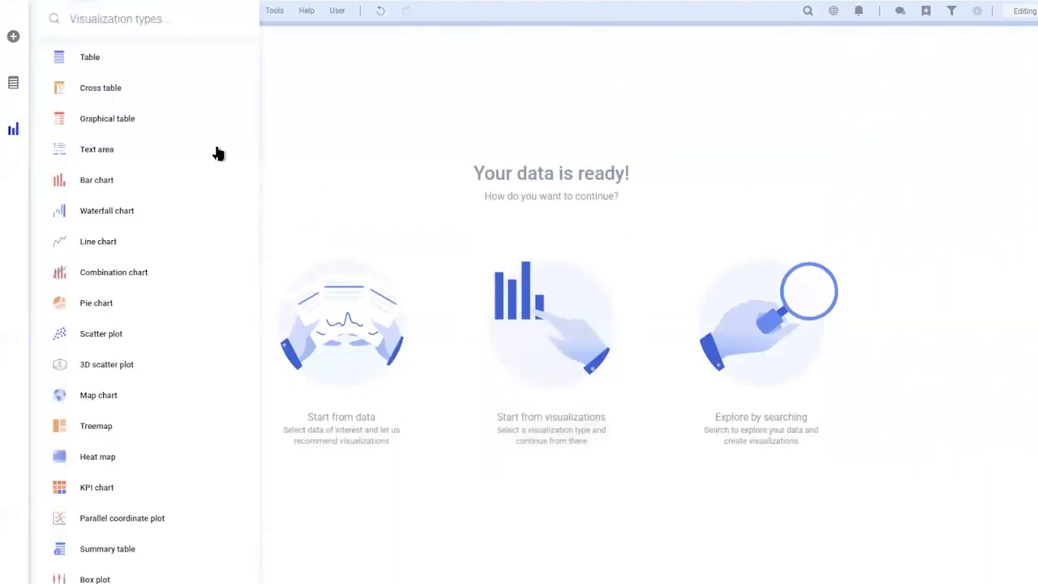
click(111, 241)
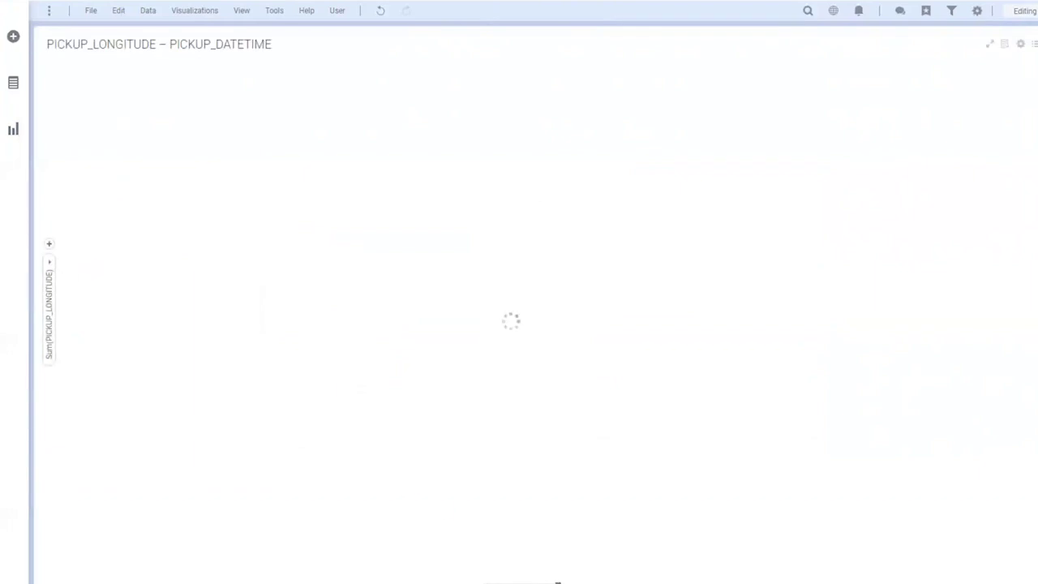
click(556, 582)
click(621, 480)
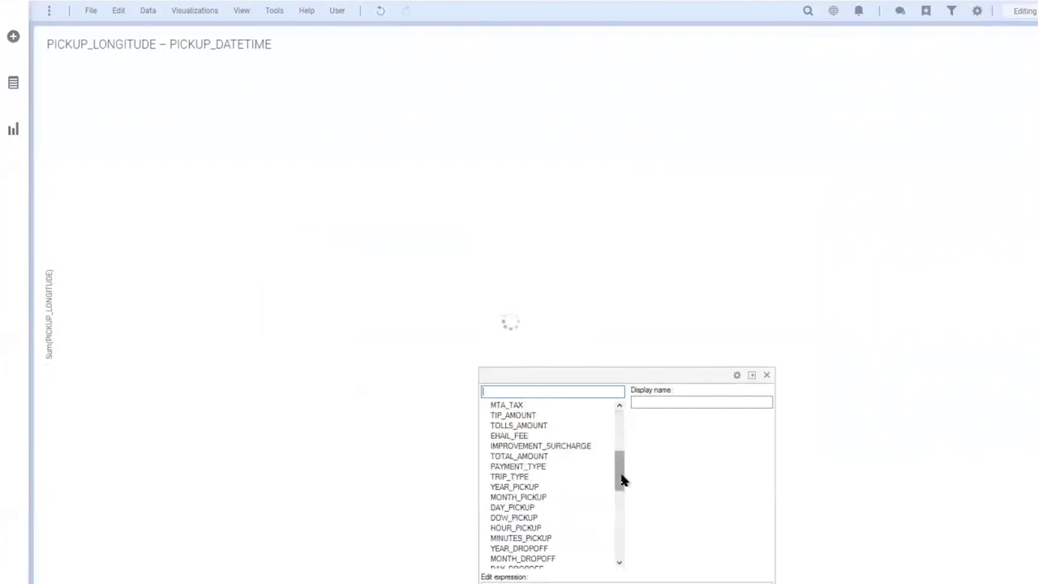
drag(621, 479, 624, 562)
click(571, 560)
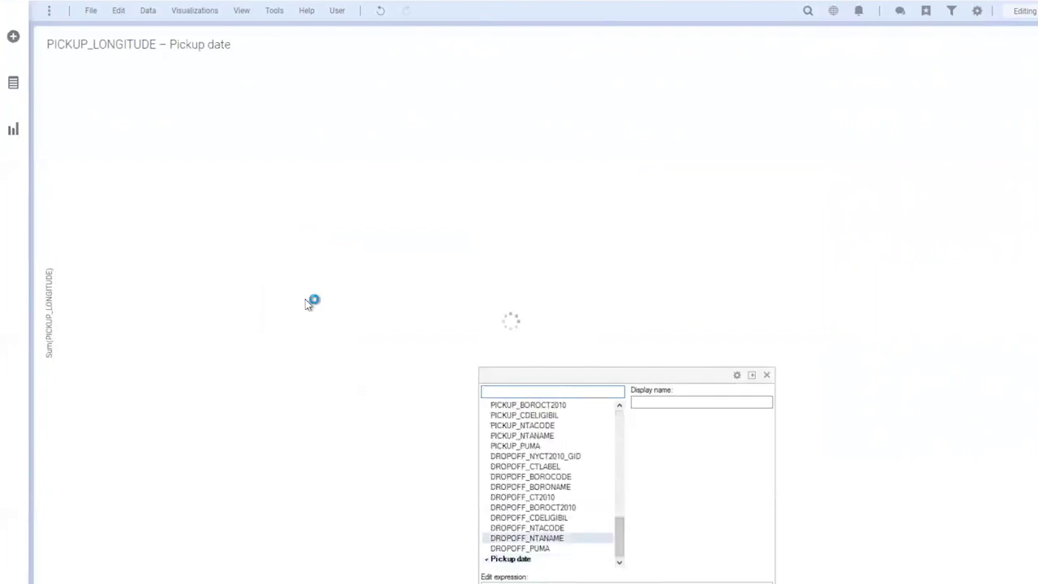
click(48, 256)
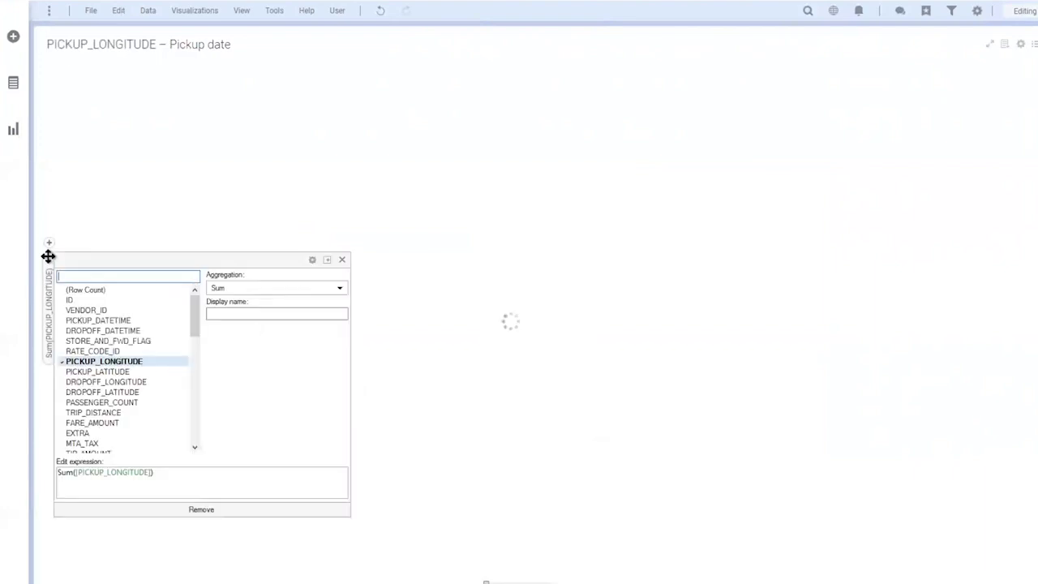
click(89, 289)
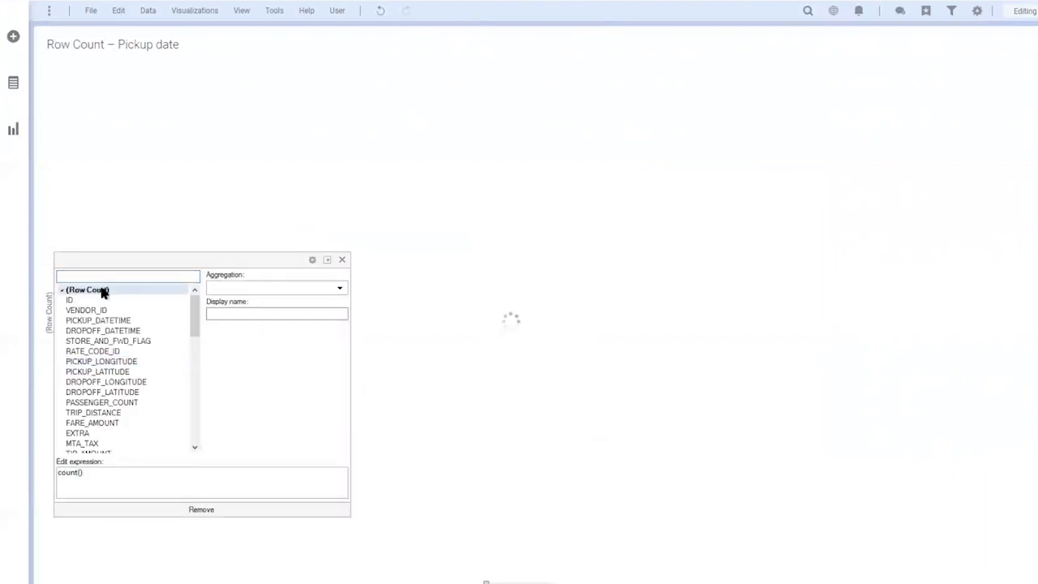
click(554, 199)
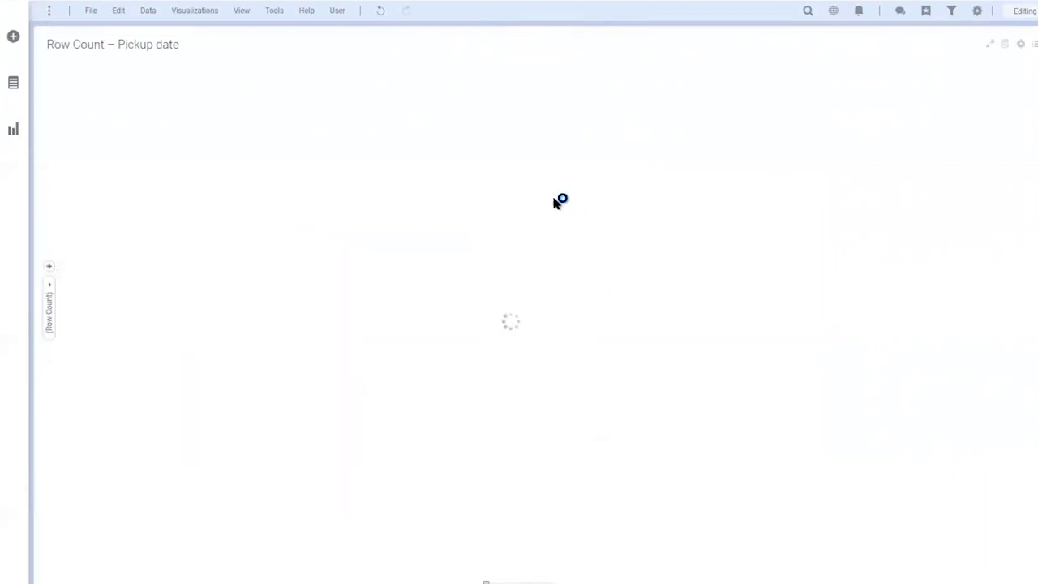
Switch to the Chrome window and open the ComputeDB SQL tab of completed queries
key(ctrl+Left)
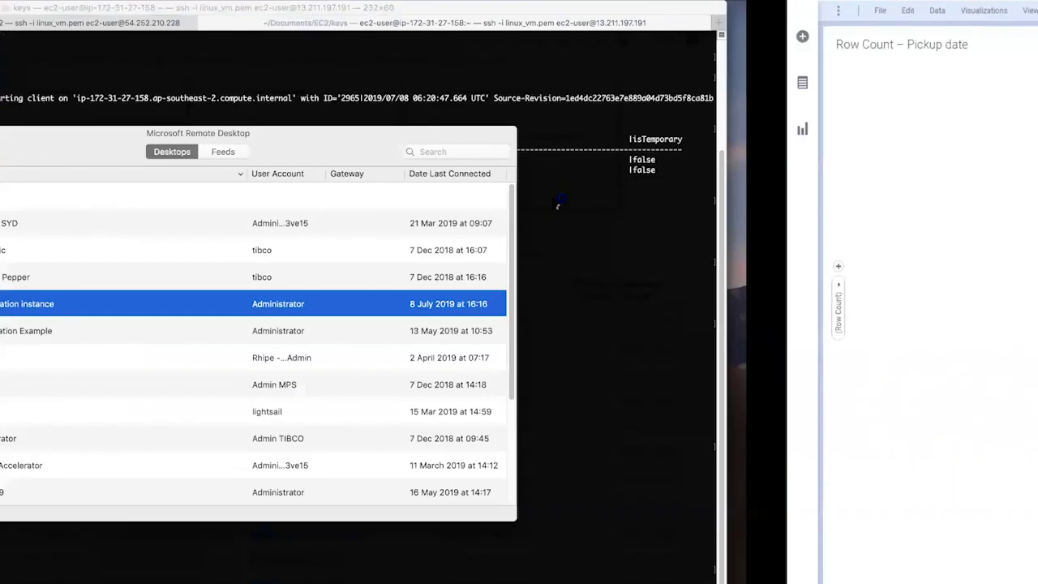
key(ctrl+Right)
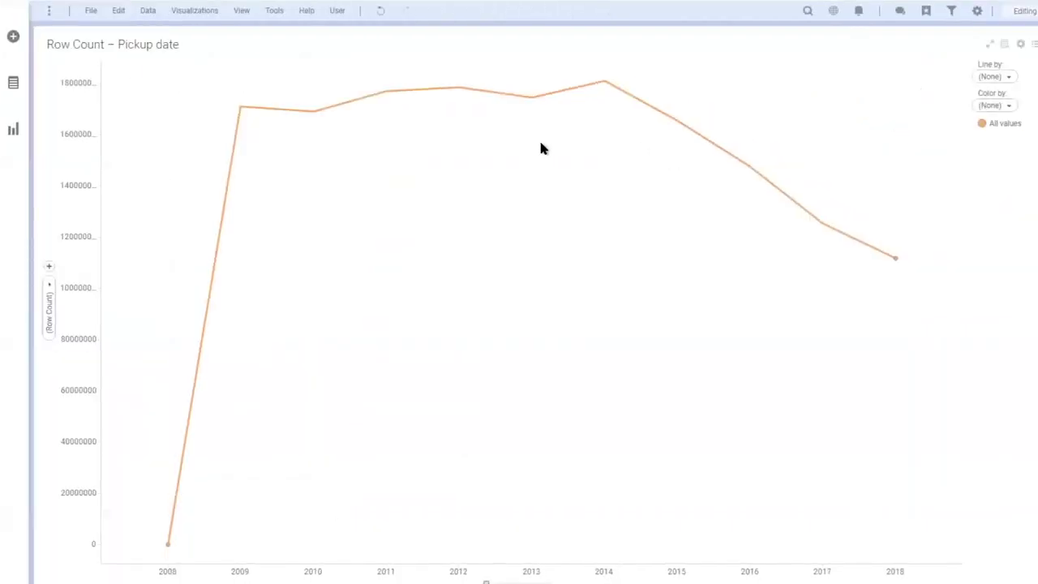
key(ctrl+Left)
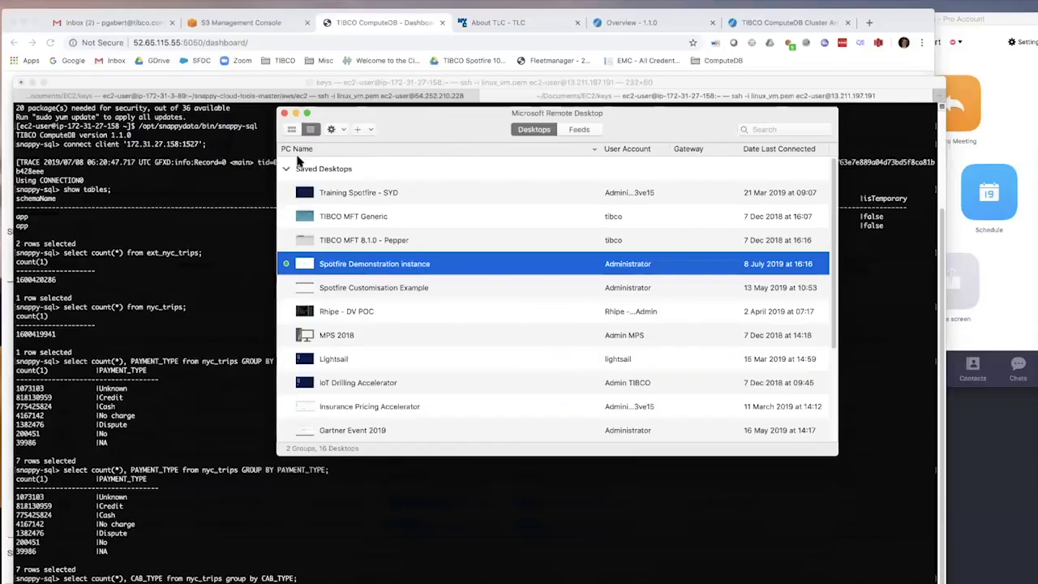
key(ctrl+Up)
click(354, 157)
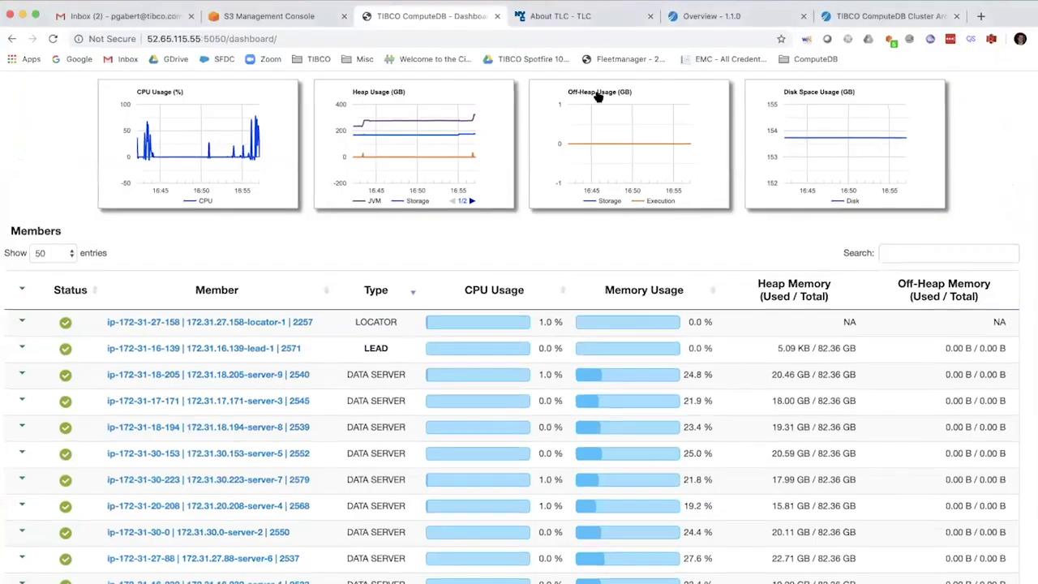
scroll(598, 97, up, 3)
click(591, 87)
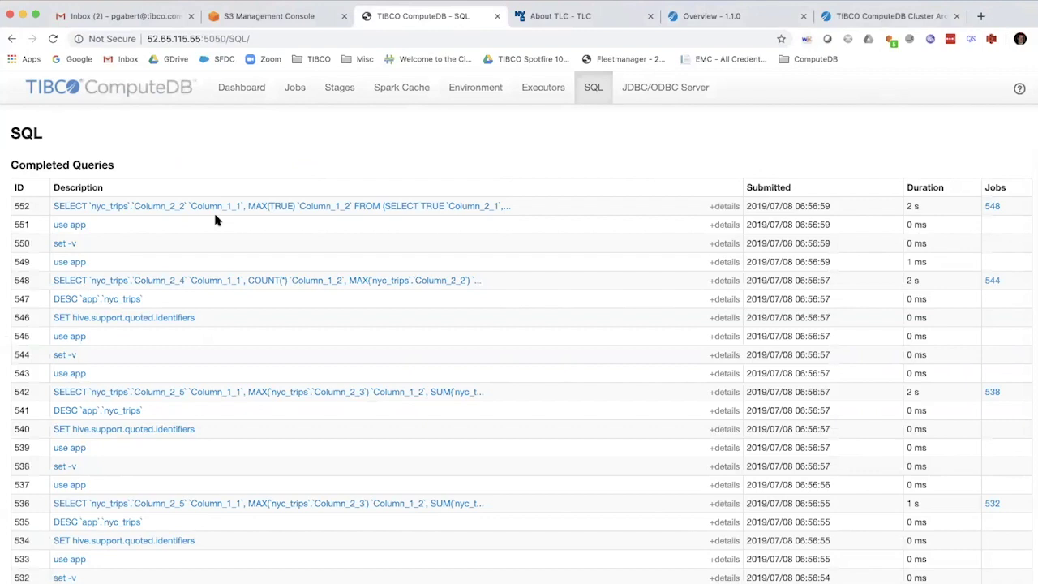
Open job 548 from the Jobs tab, then drill into stage 611's details
click(296, 87)
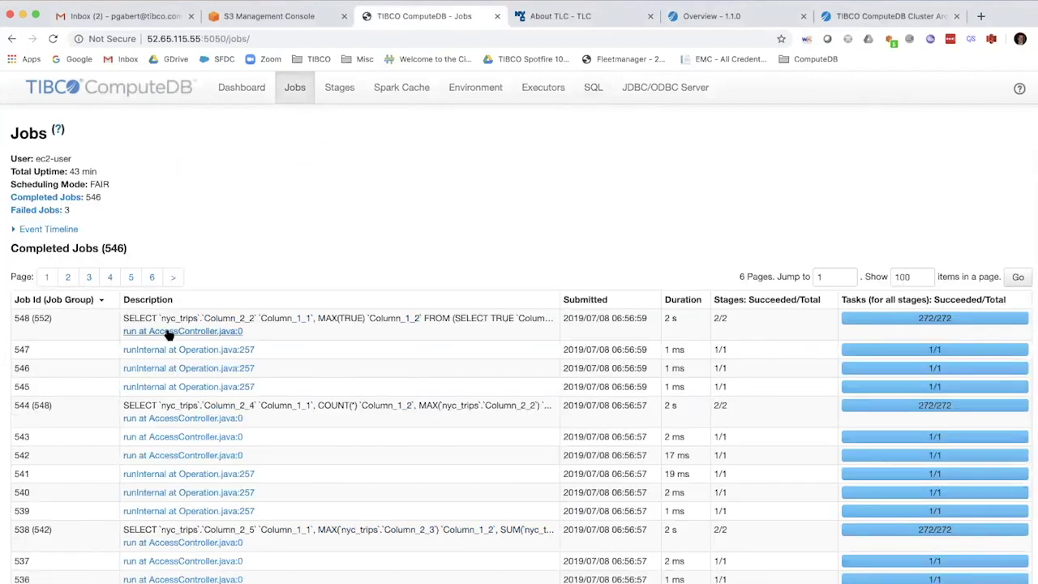
click(178, 331)
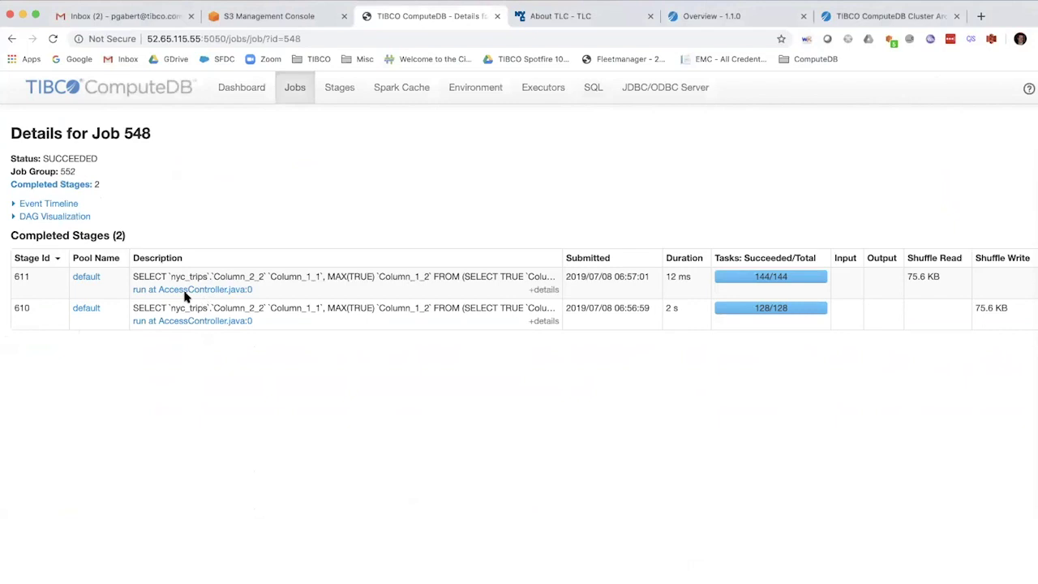
click(168, 291)
scroll(170, 293, down, 1)
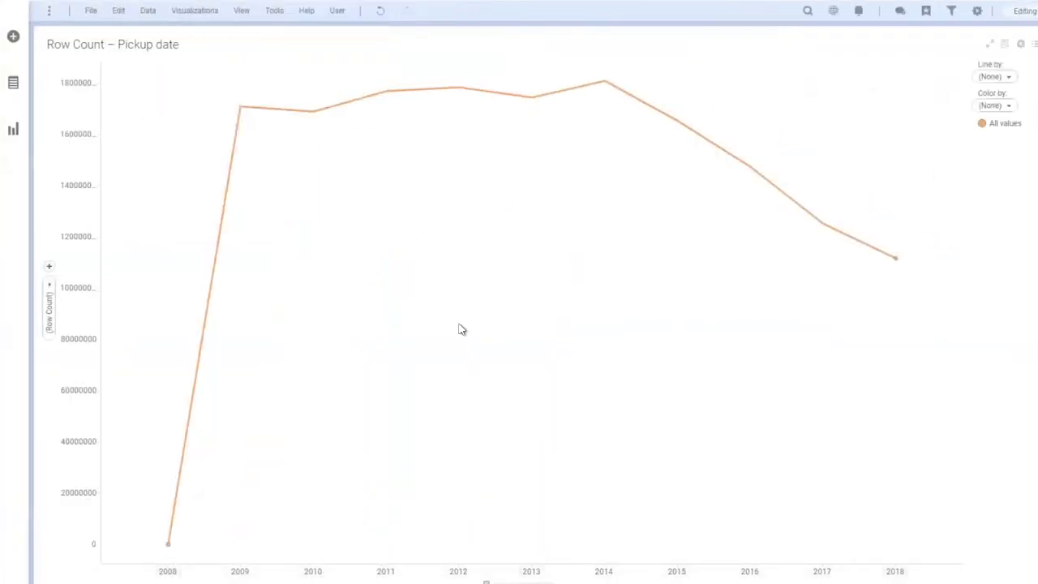
Set the line chart's x-axis hierarchy to Year » Month and color lines by PAYMENT_TYPE
drag(487, 582, 519, 583)
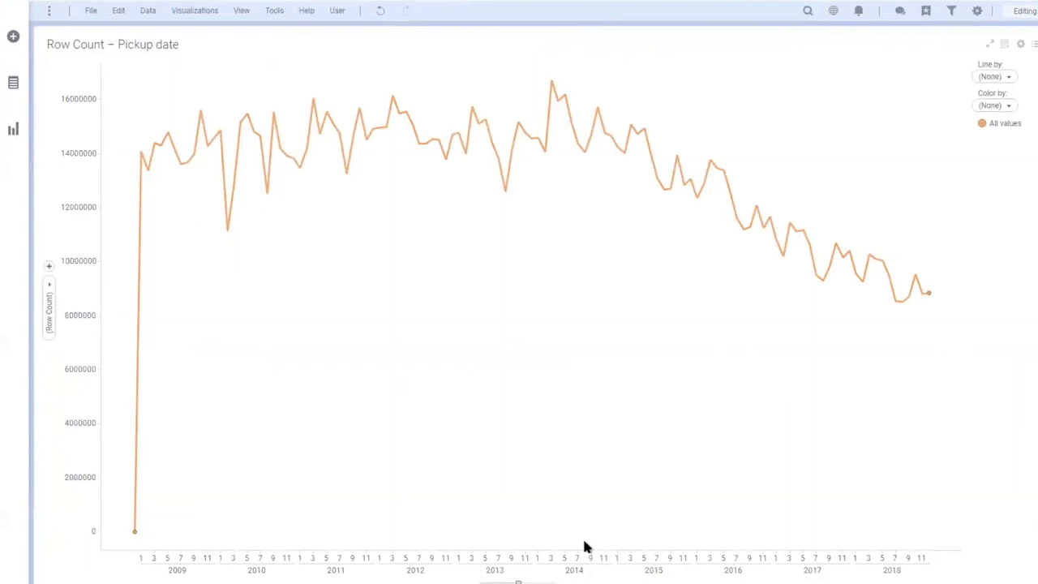
click(996, 110)
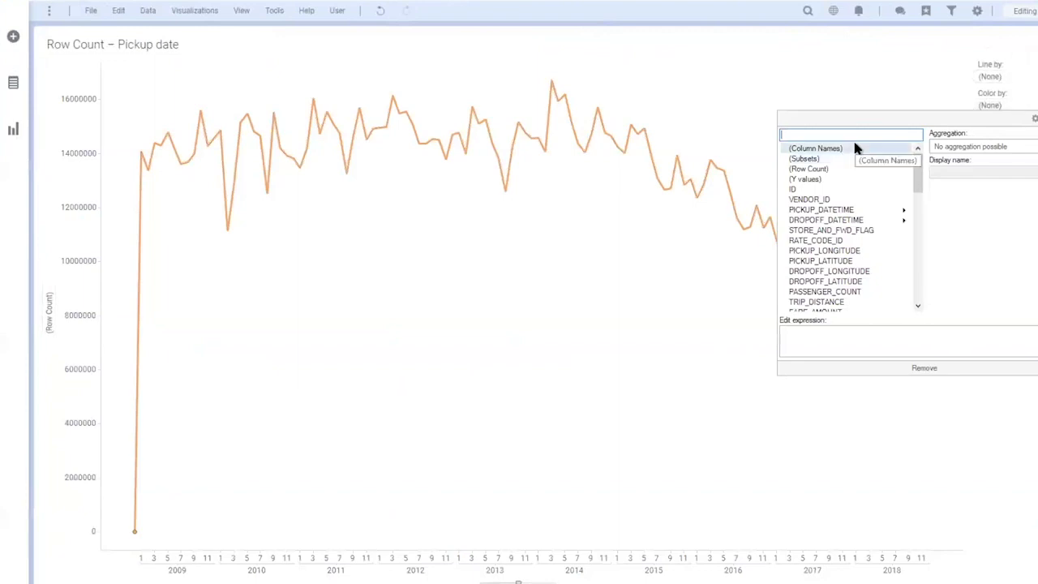
text(paym)
click(835, 149)
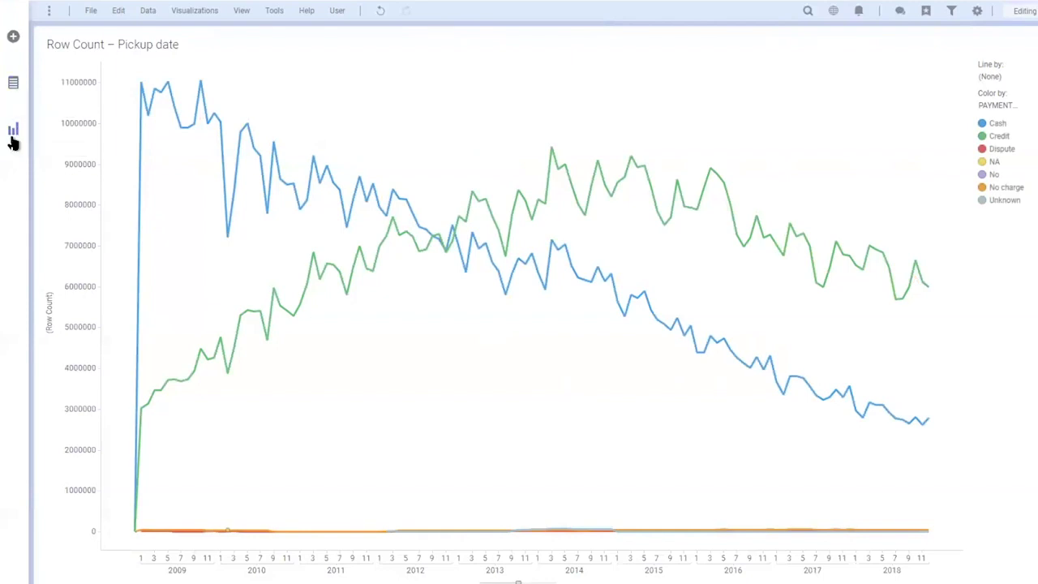
Add a cross table of (Row Count) and Sum(TOTAL_AMOUNT) per year and open its properties
click(13, 137)
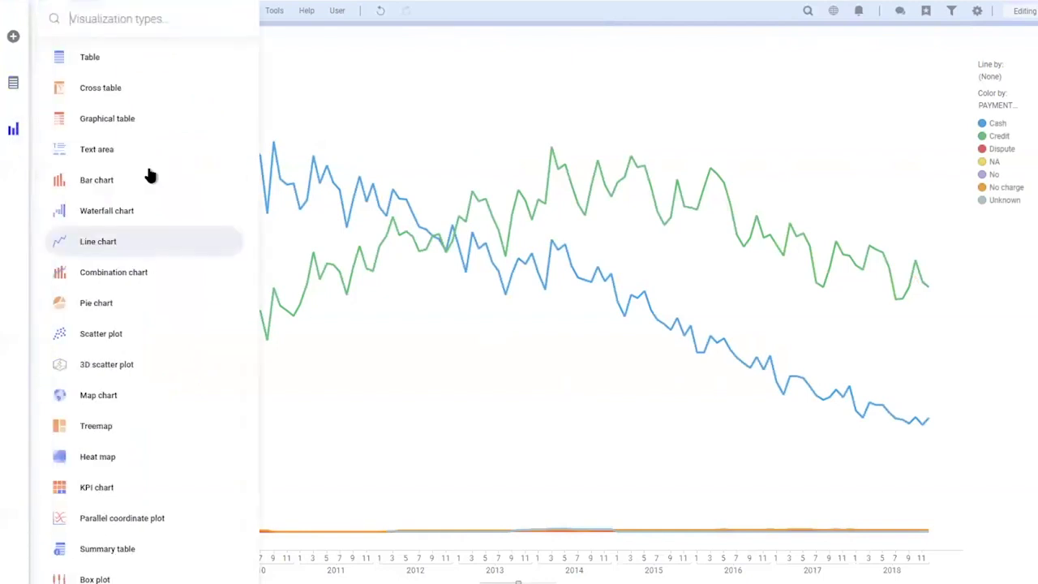
click(130, 89)
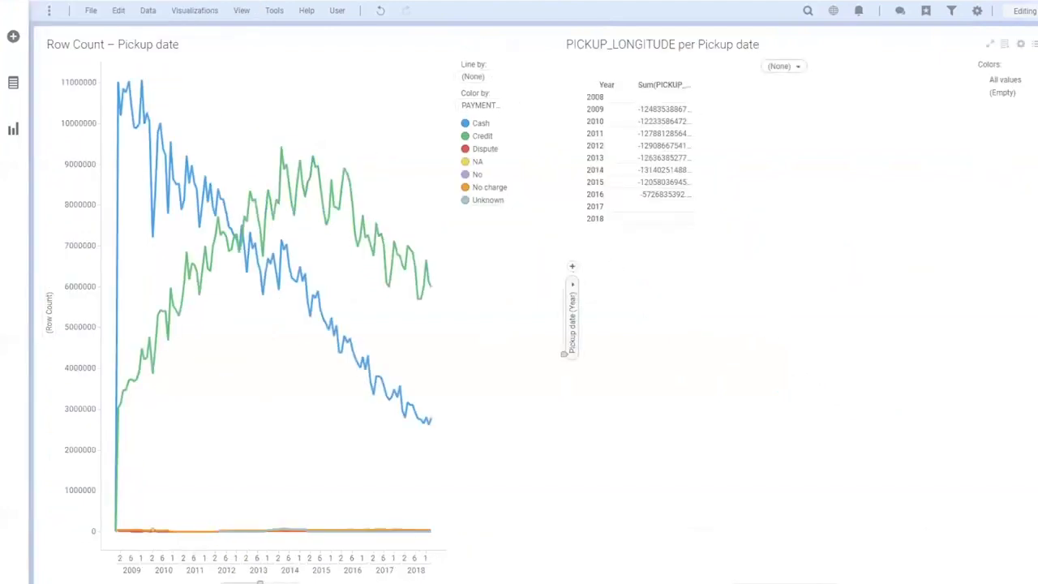
click(801, 404)
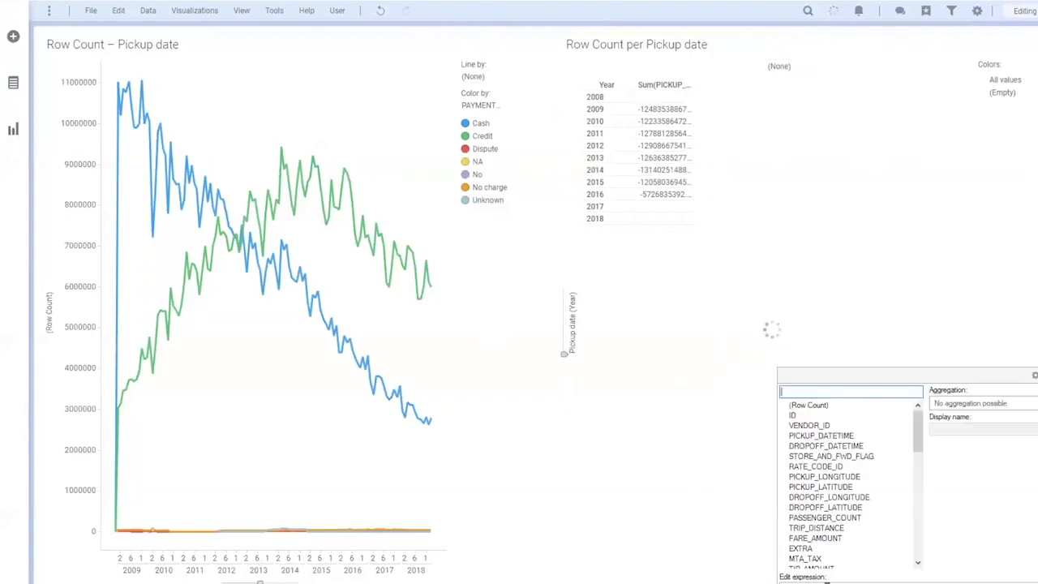
text(total)
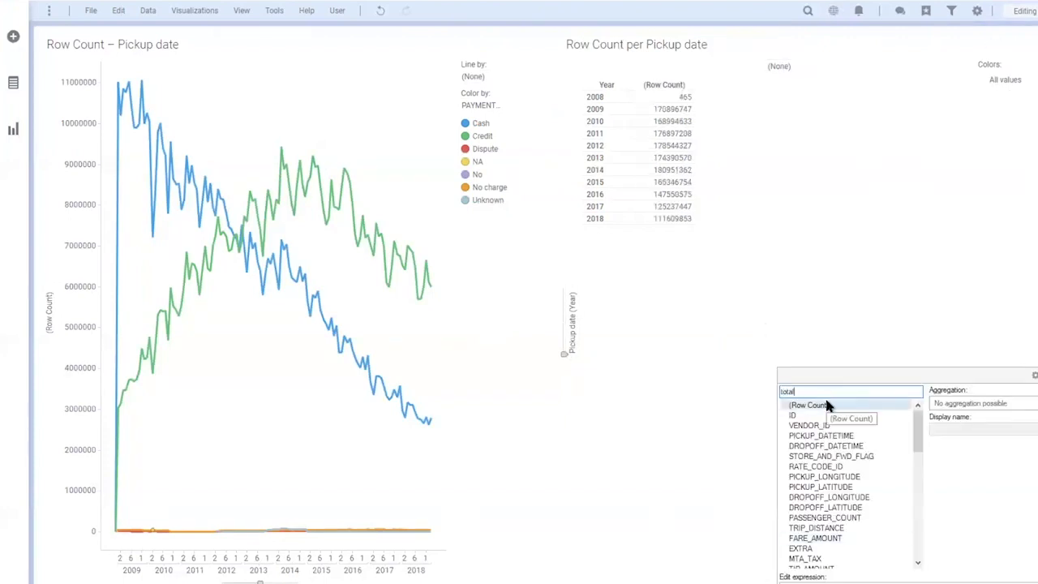
click(821, 446)
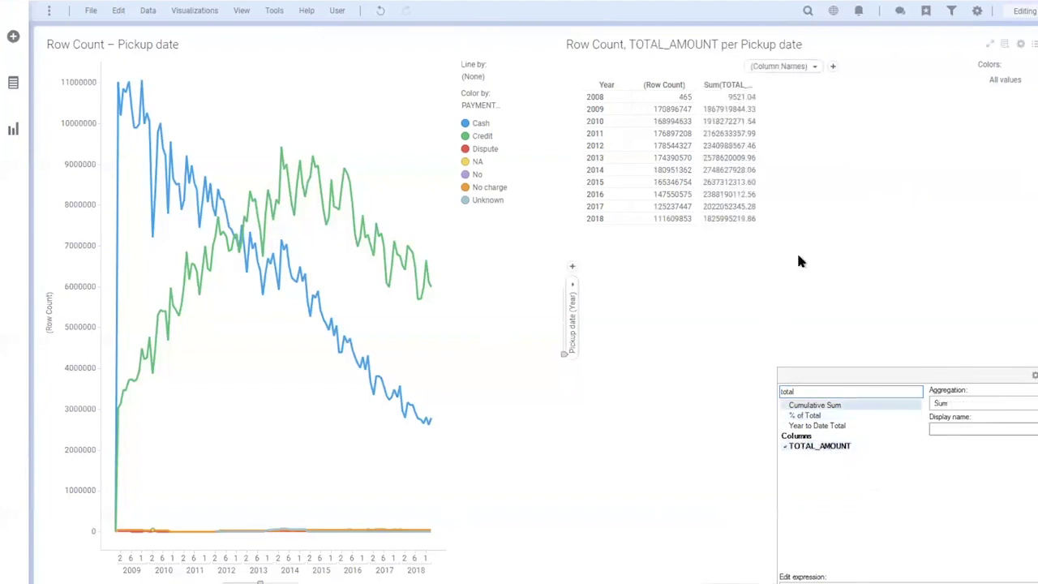
click(800, 266)
right_click(800, 266)
click(837, 580)
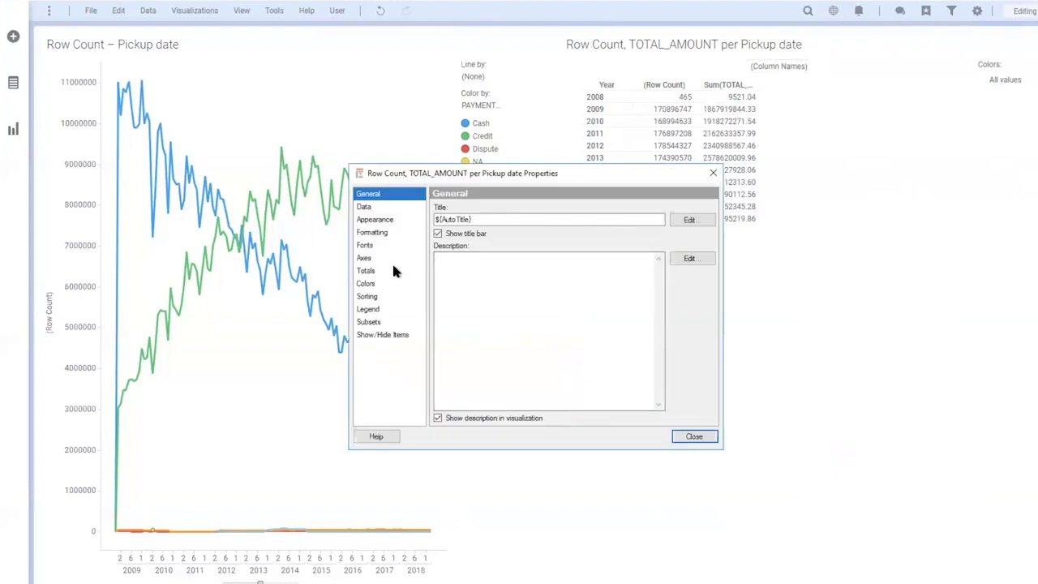
In Totals, enable Grand total for columns only, leaving rows unchecked, and close properties
click(393, 268)
click(474, 232)
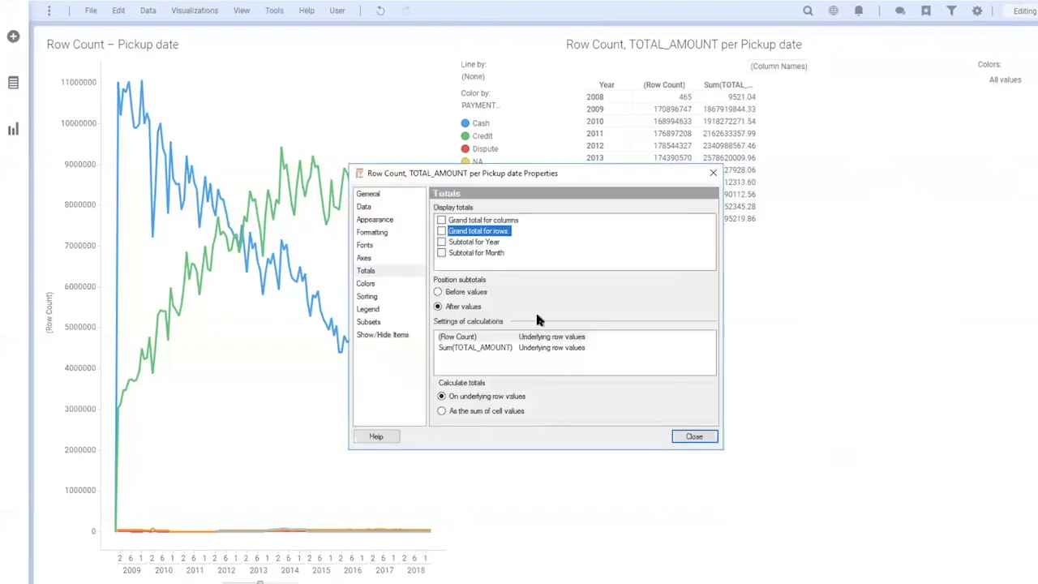
click(441, 231)
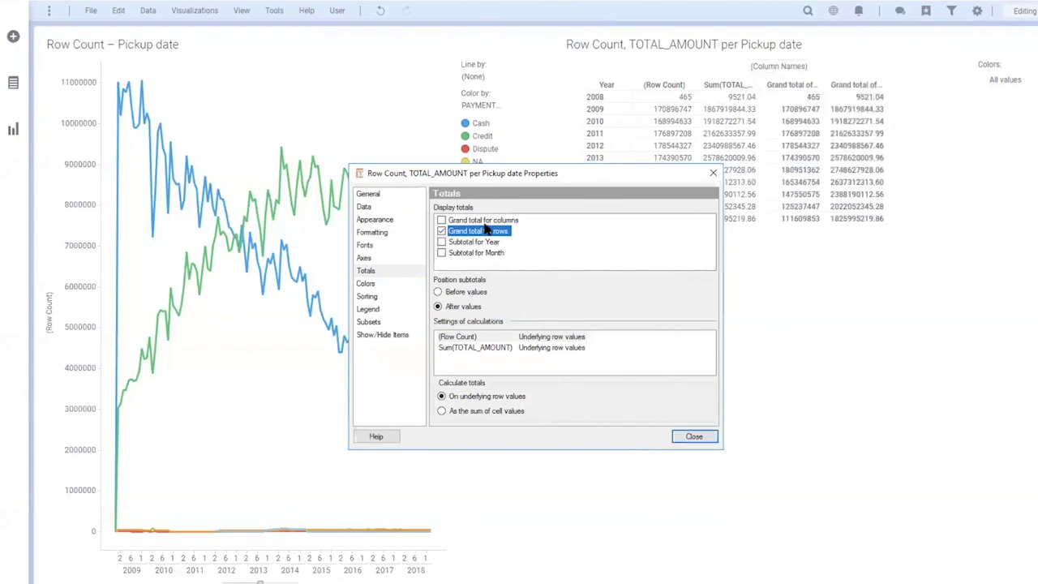
click(441, 220)
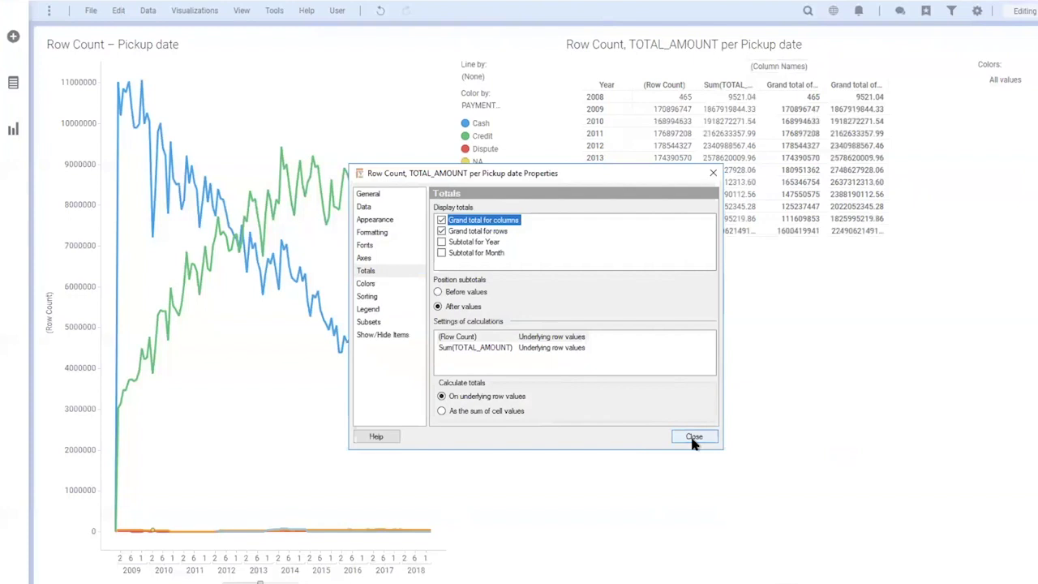
click(442, 231)
click(694, 436)
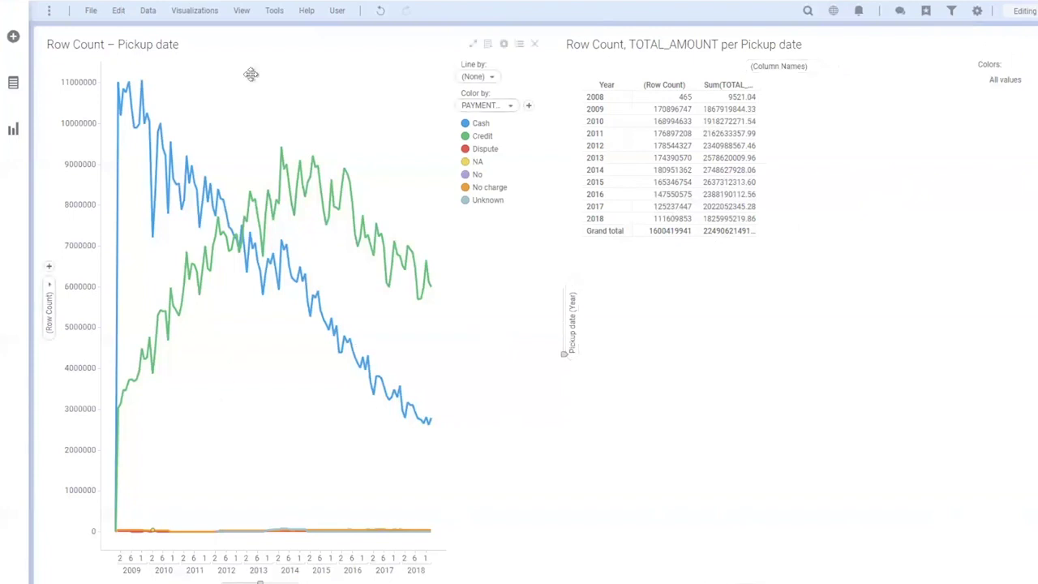
Widen the line chart at the cross table's expense, then bring up the ComputeDB dashboard in Chrome
drag(611, 218, 800, 238)
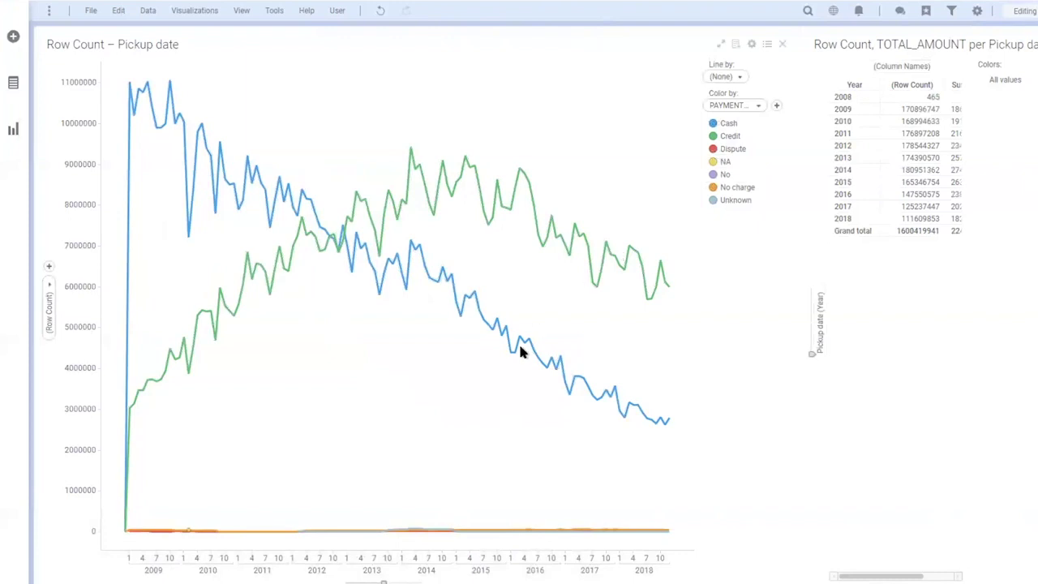
key(ctrl+Left)
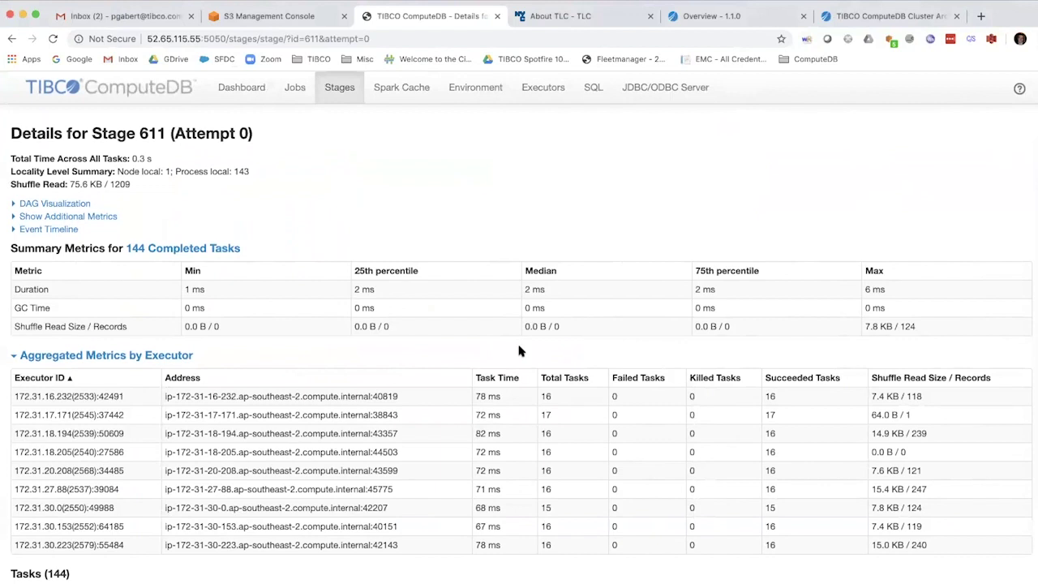
click(241, 88)
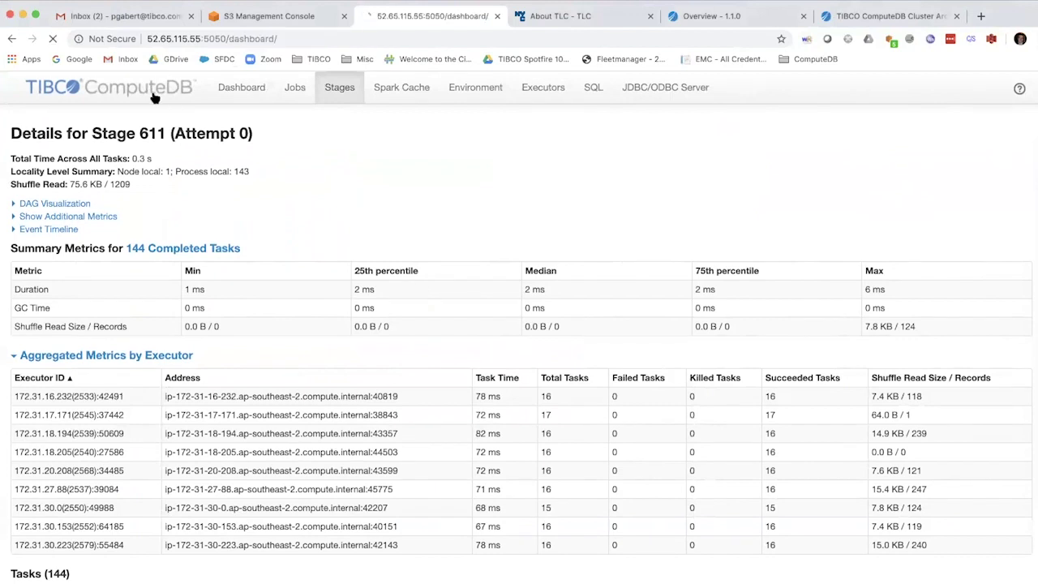